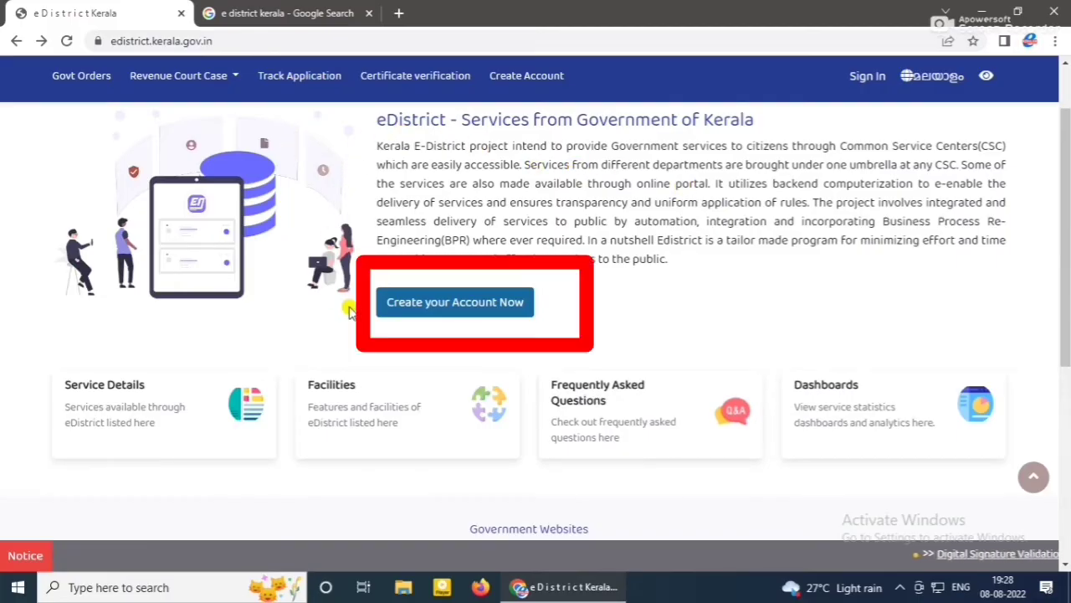
Open the new account registration form and scroll through its sections.
click(387, 309)
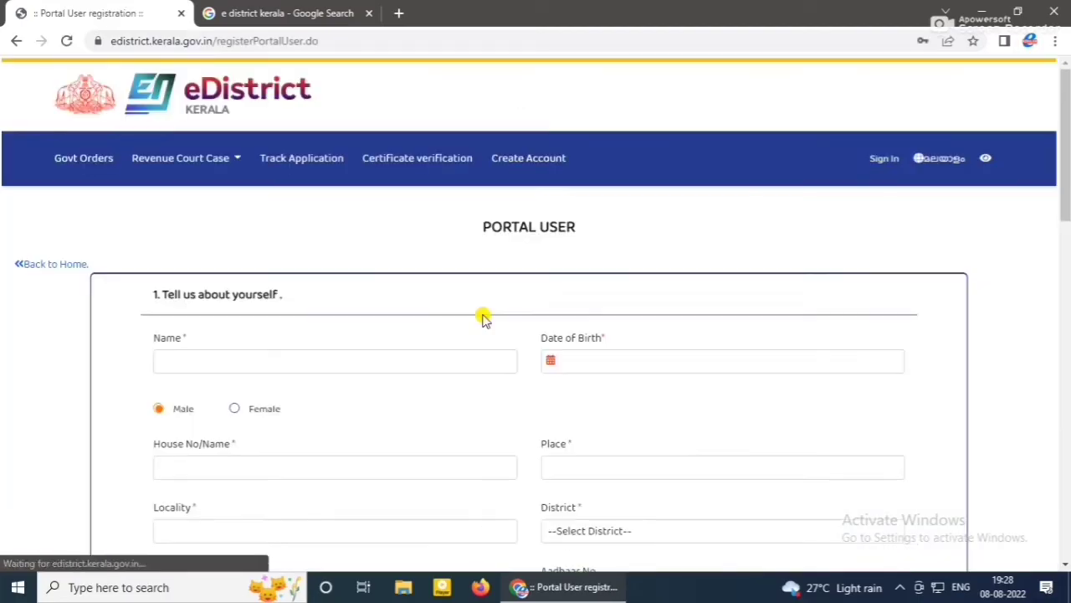
scroll(480, 313, down, 2)
scroll(480, 313, down, 1)
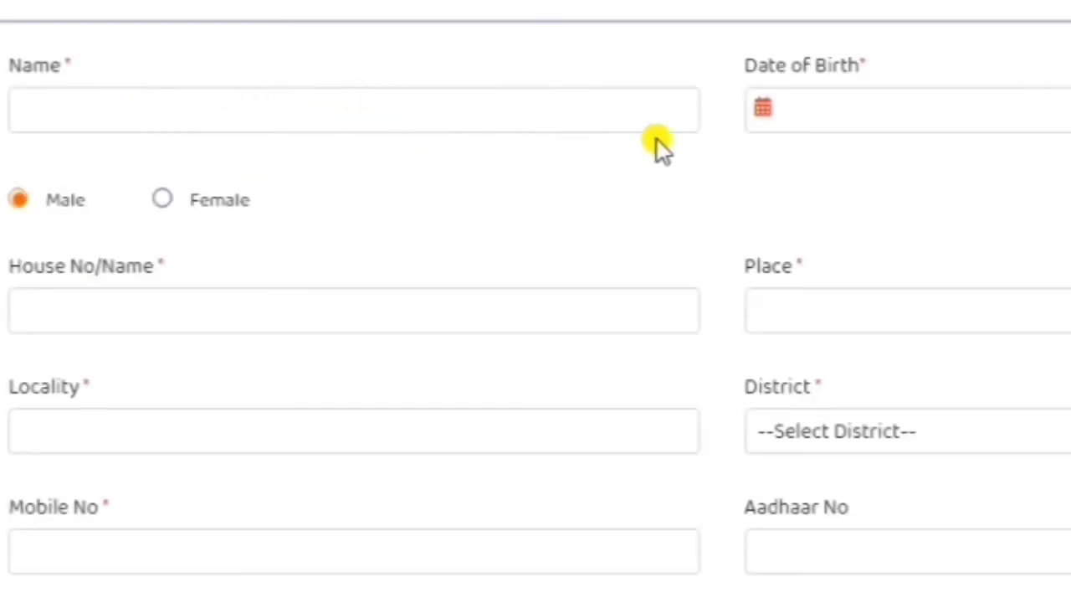
Look over the Date of Birth calendar and the District list without choosing a value.
click(757, 116)
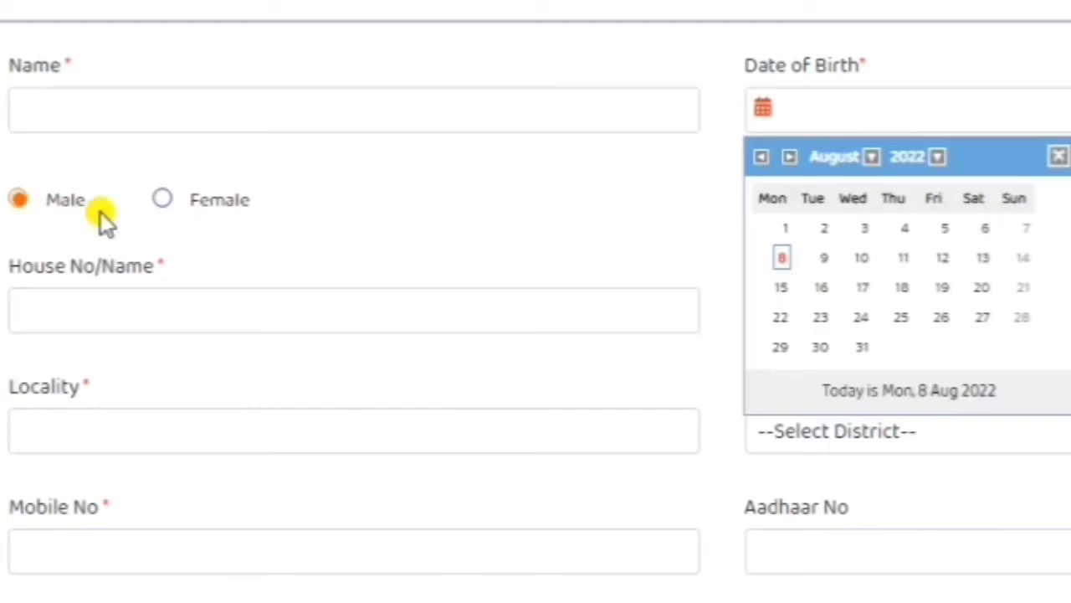
scroll(335, 217, down, 2)
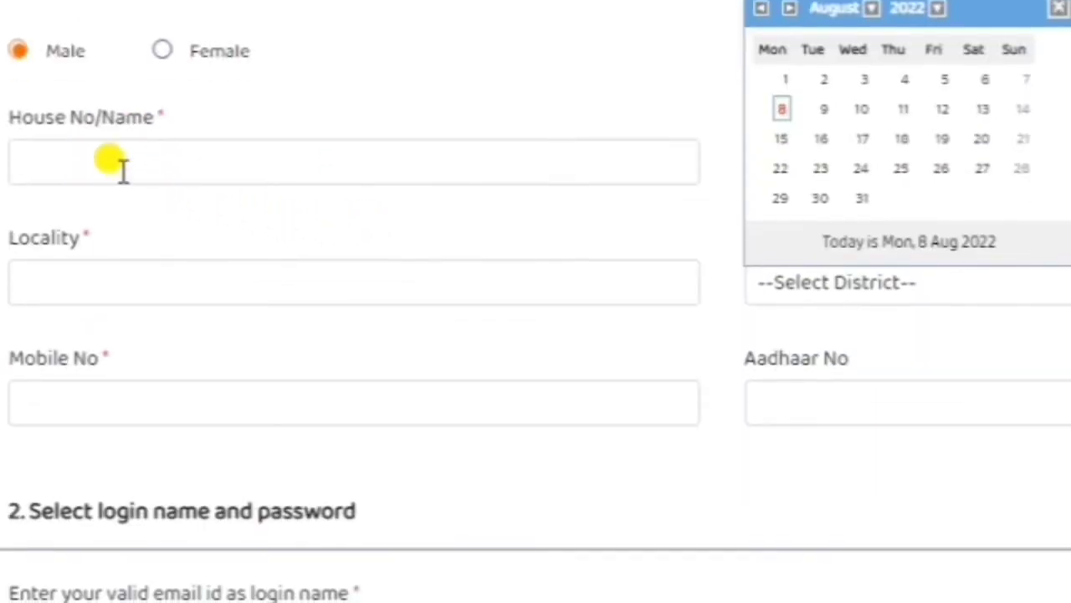
click(121, 168)
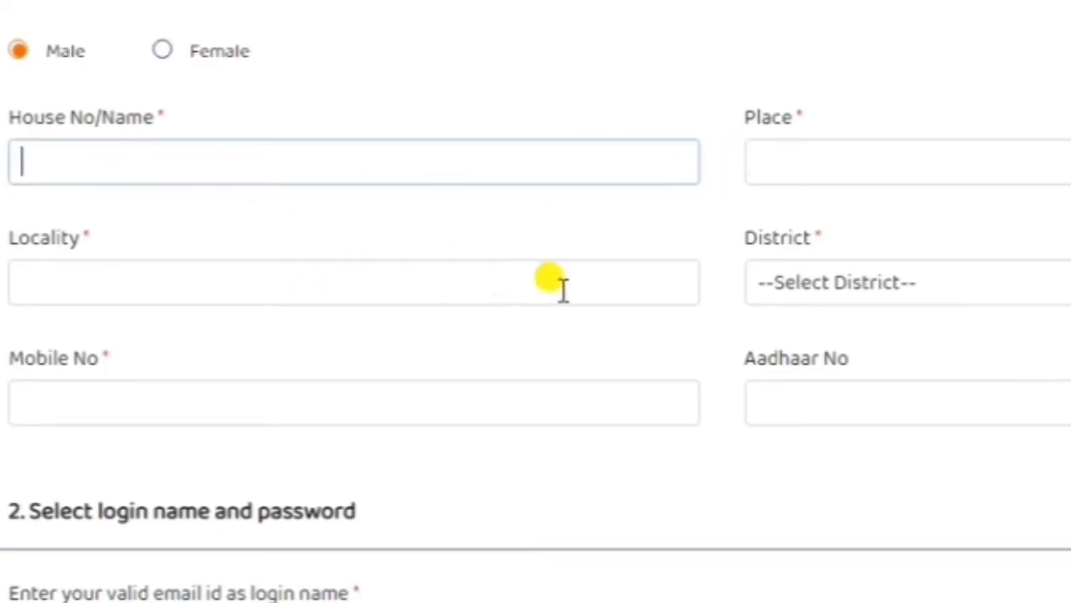
click(852, 289)
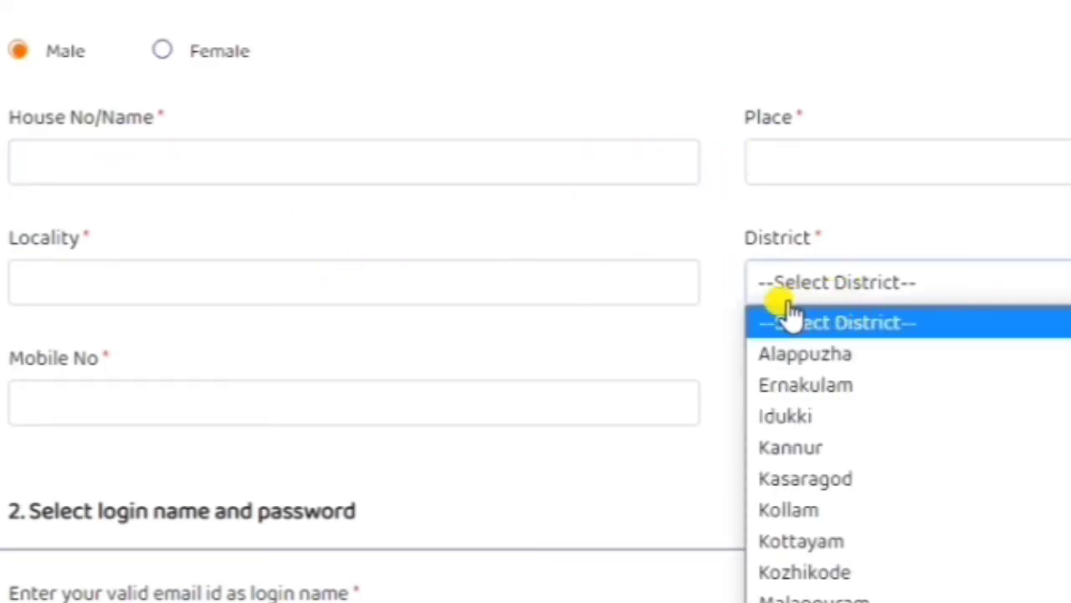
click(530, 335)
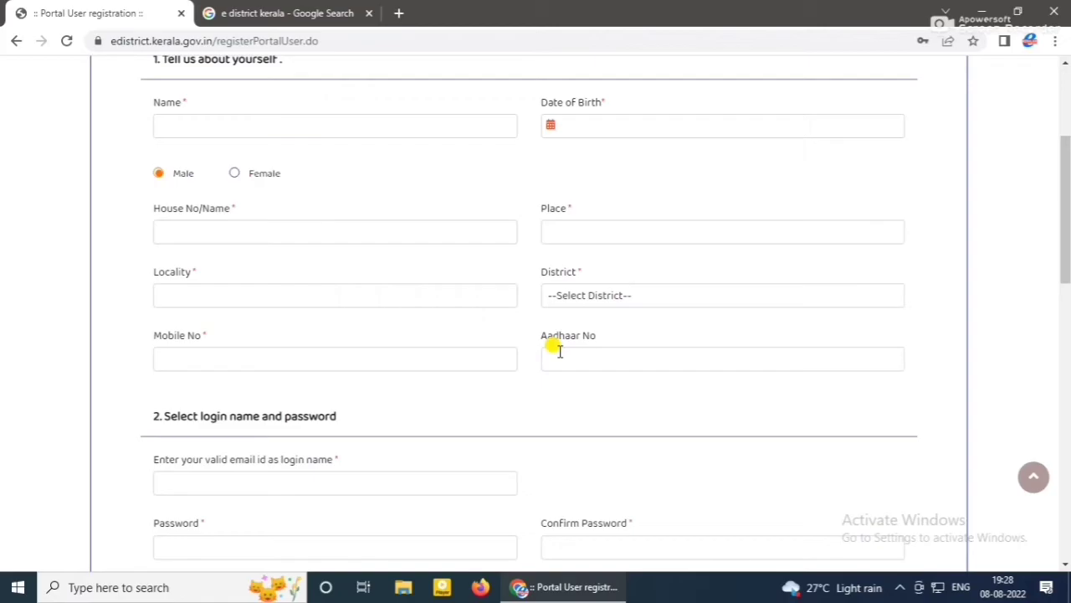
scroll(559, 352, down, 3)
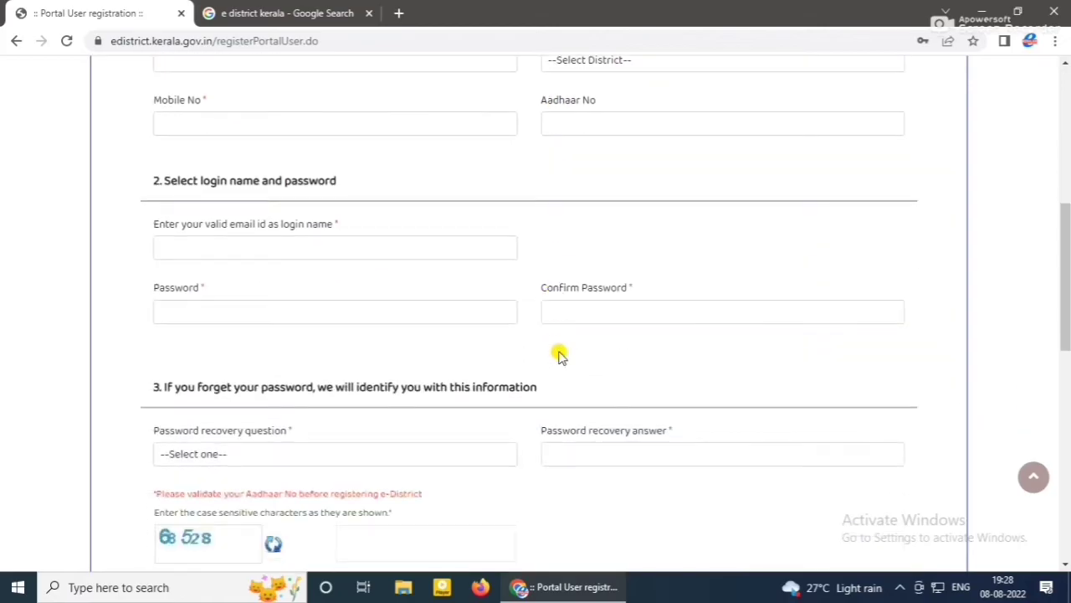
scroll(559, 355, up, 1)
scroll(559, 353, up, 3)
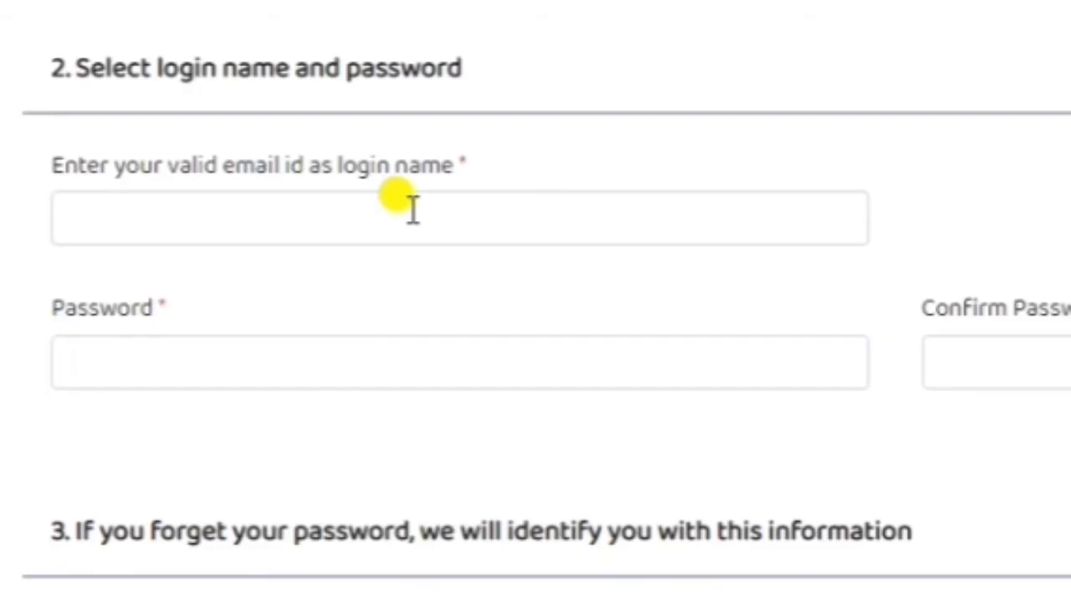
mouse_move(411, 208)
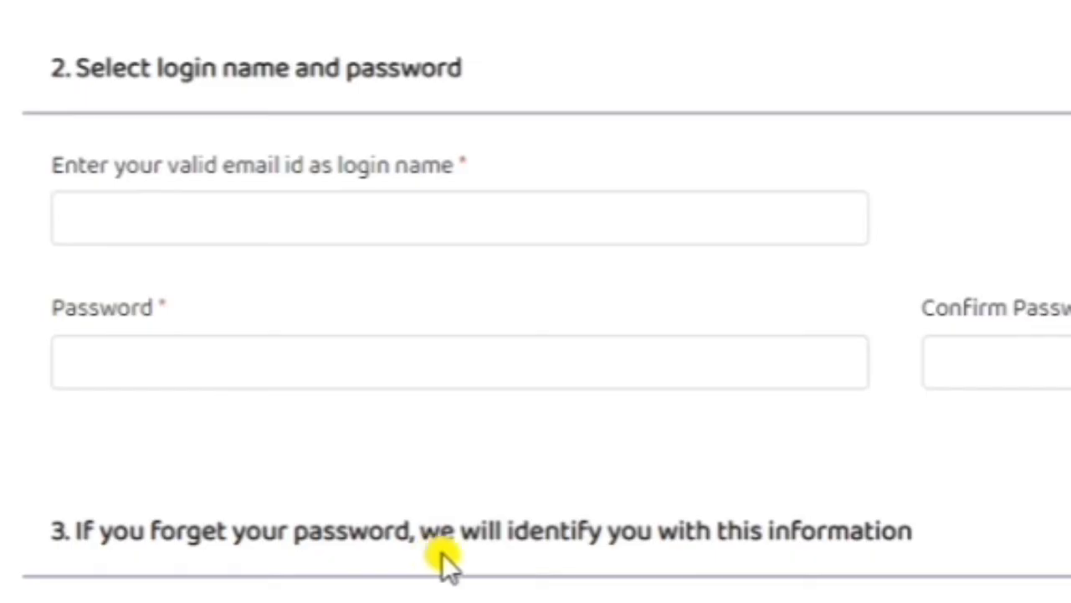
click(474, 376)
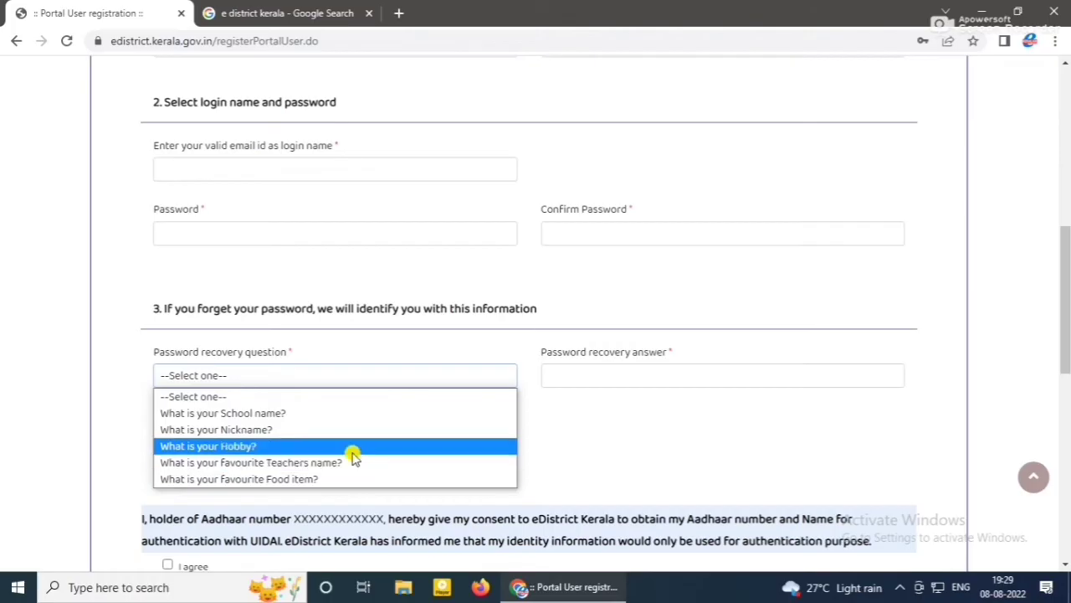
Choose 'What is your Hobby?' as recovery question, enter the captcha and validate the details.
click(351, 452)
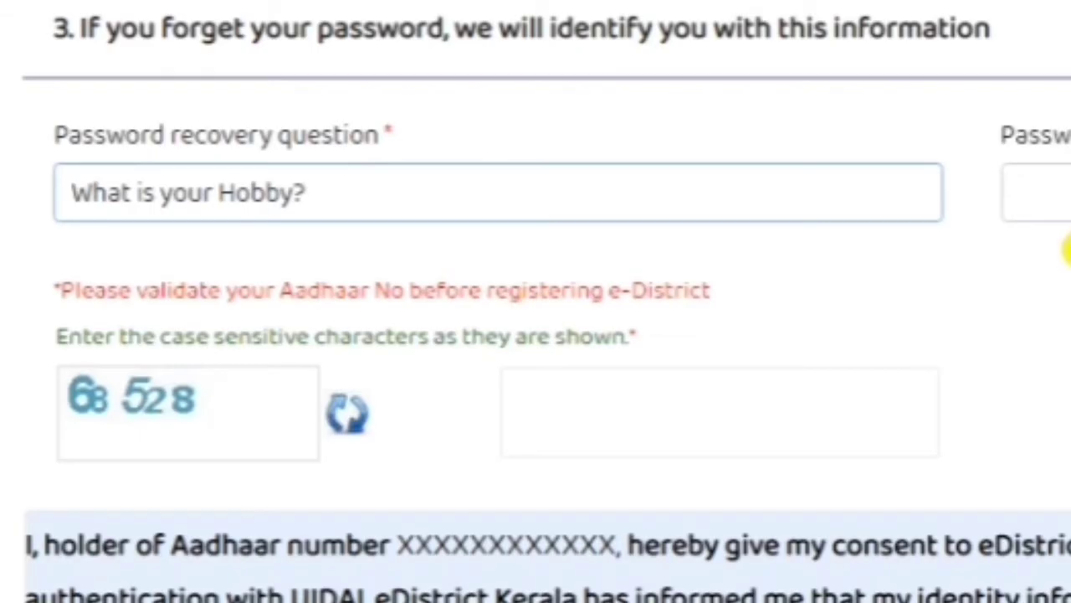
scroll(1067, 251, down, 2)
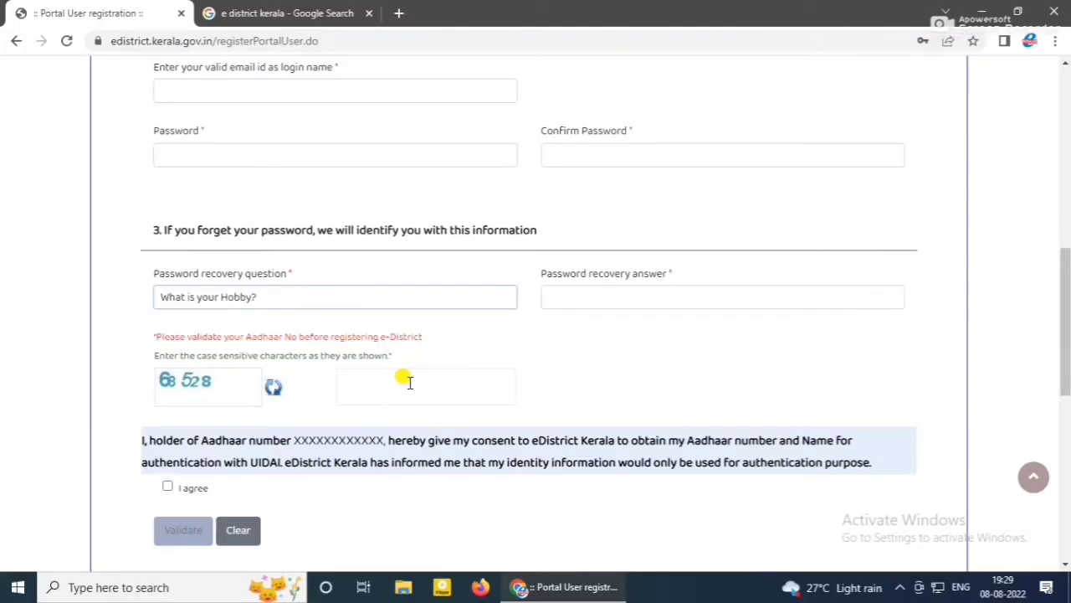
click(409, 383)
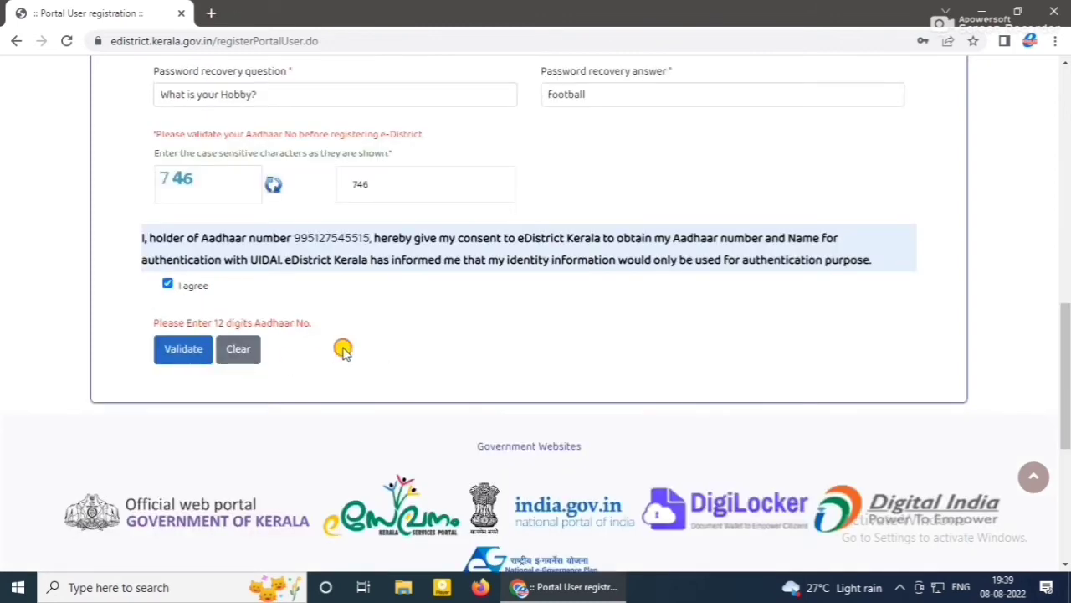
click(186, 355)
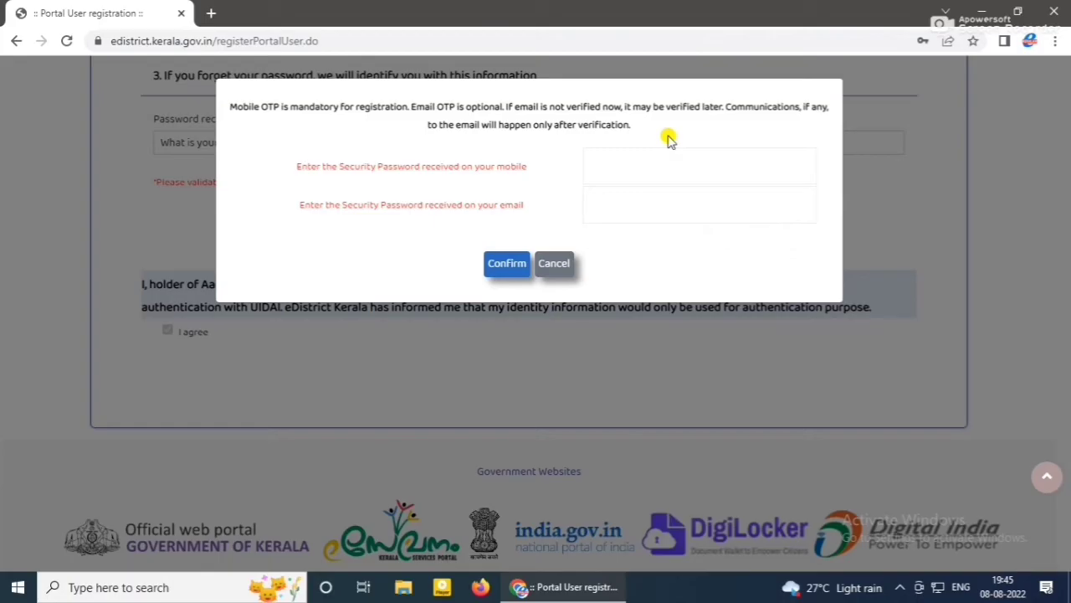
Enter the security password received on the mobile and confirm it.
click(631, 162)
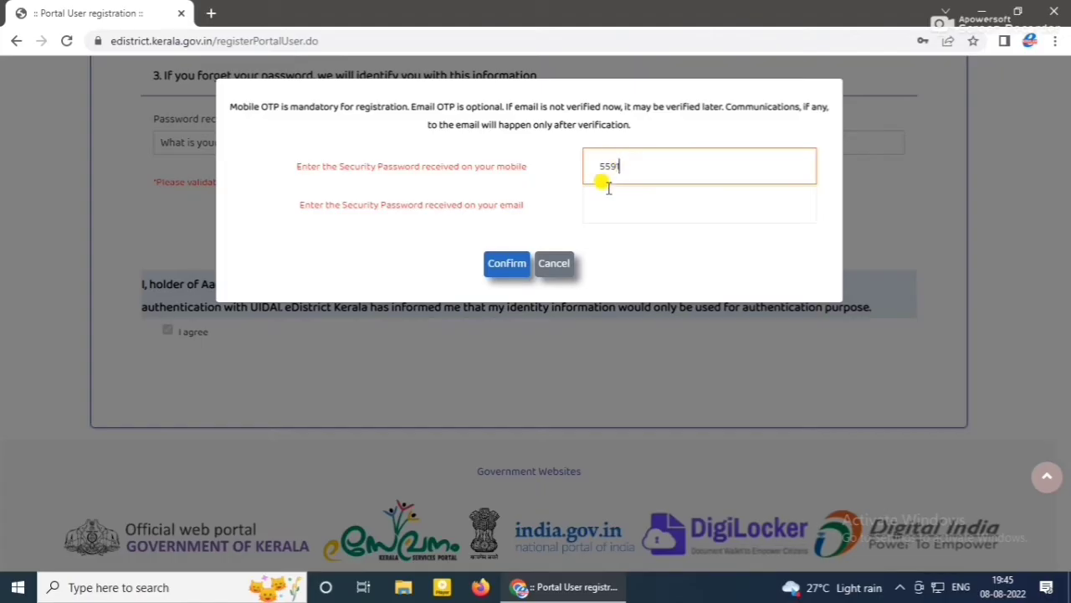
click(505, 266)
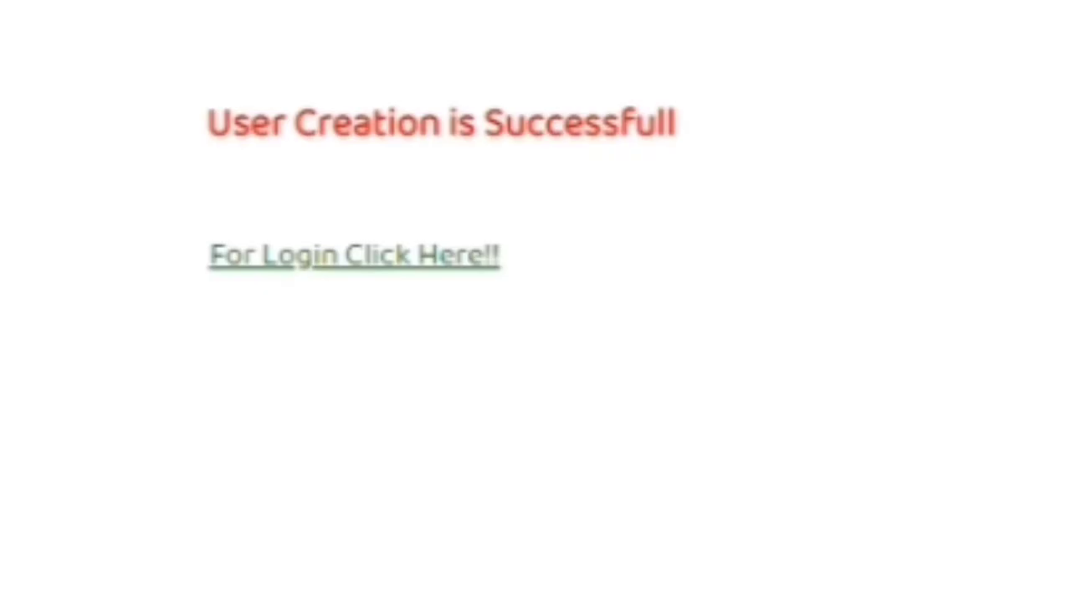
Follow the 'For Login Click Here!!' link to the eDistrict sign-in page.
click(339, 270)
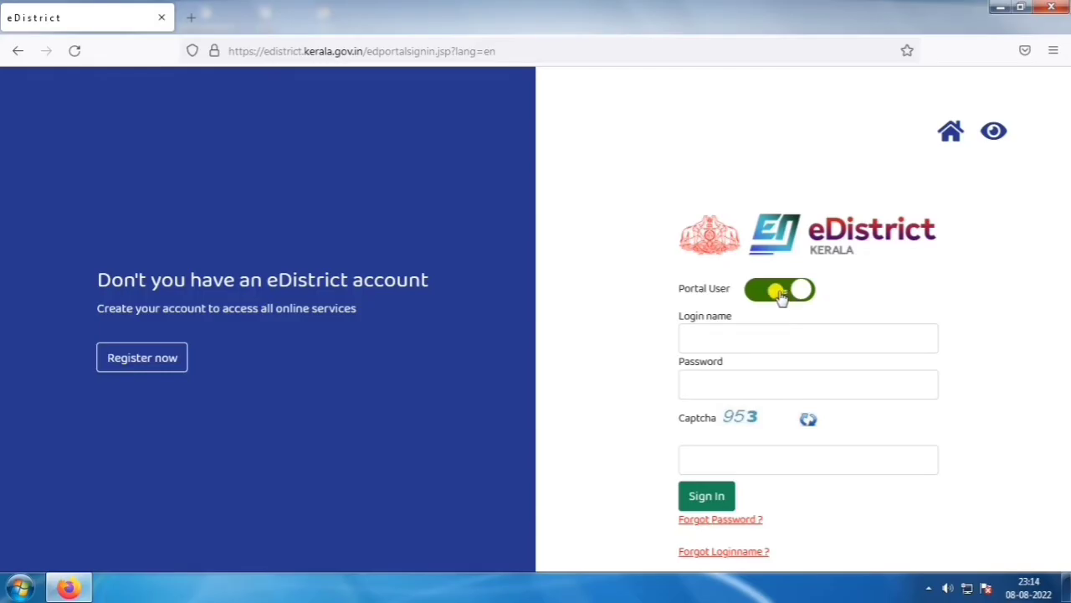
Toggle the Portal User option, ending on Yes, and dismiss the Windows performance notification.
click(780, 293)
click(779, 297)
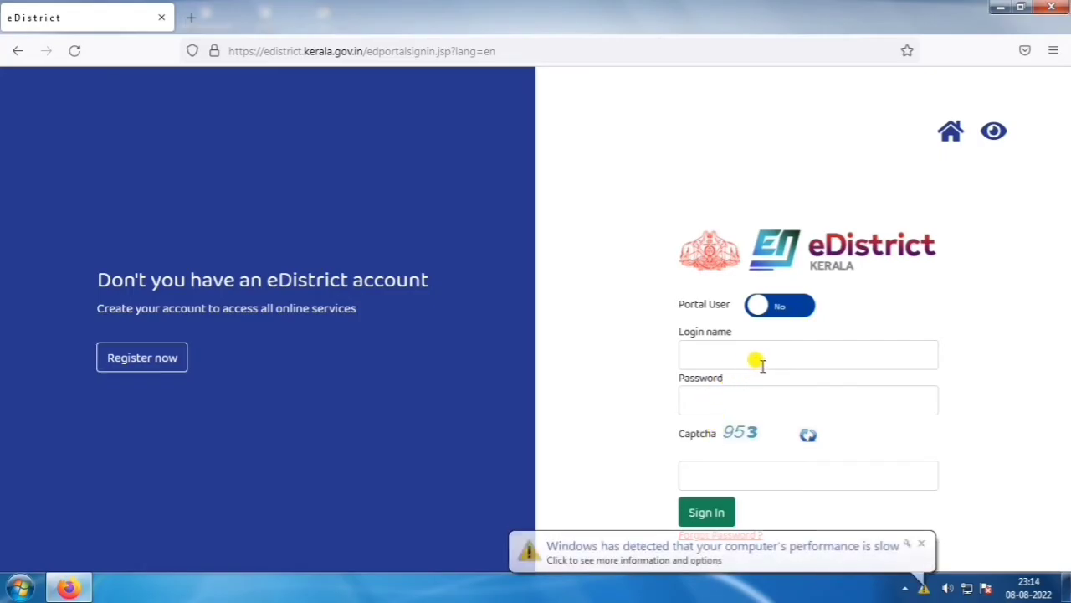
click(922, 544)
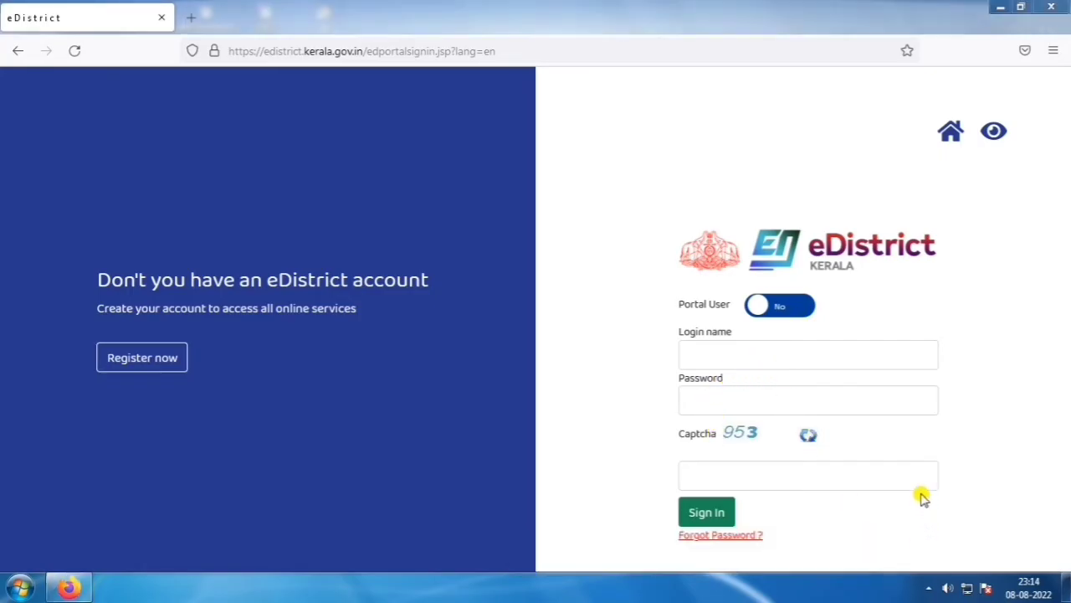
click(801, 306)
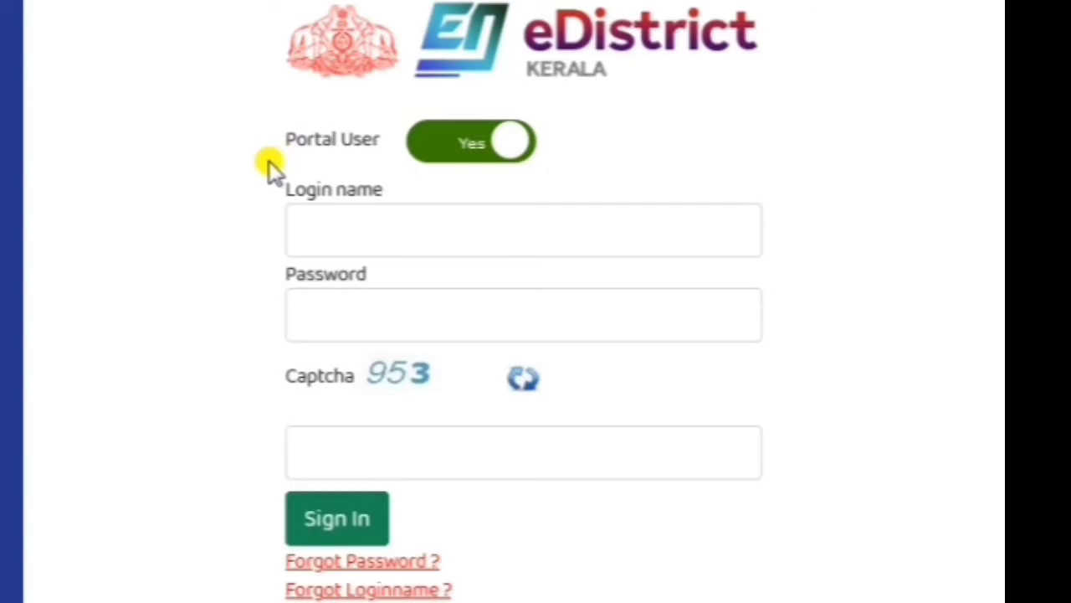
click(436, 155)
click(509, 157)
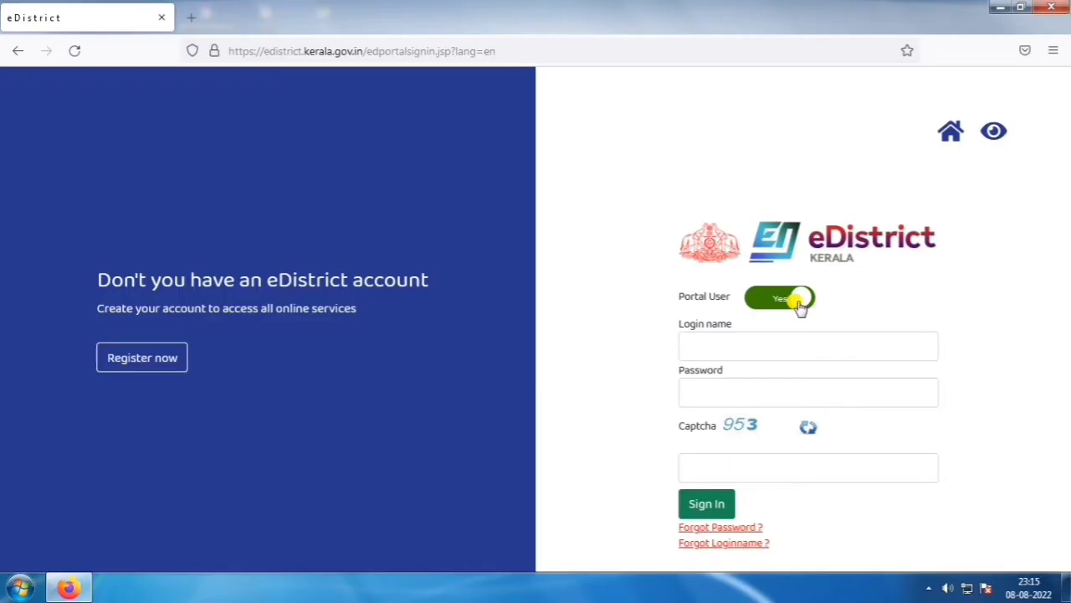
Try the site's accessibility options: bigger text, high contrast, desaturated view and legible fonts.
click(997, 133)
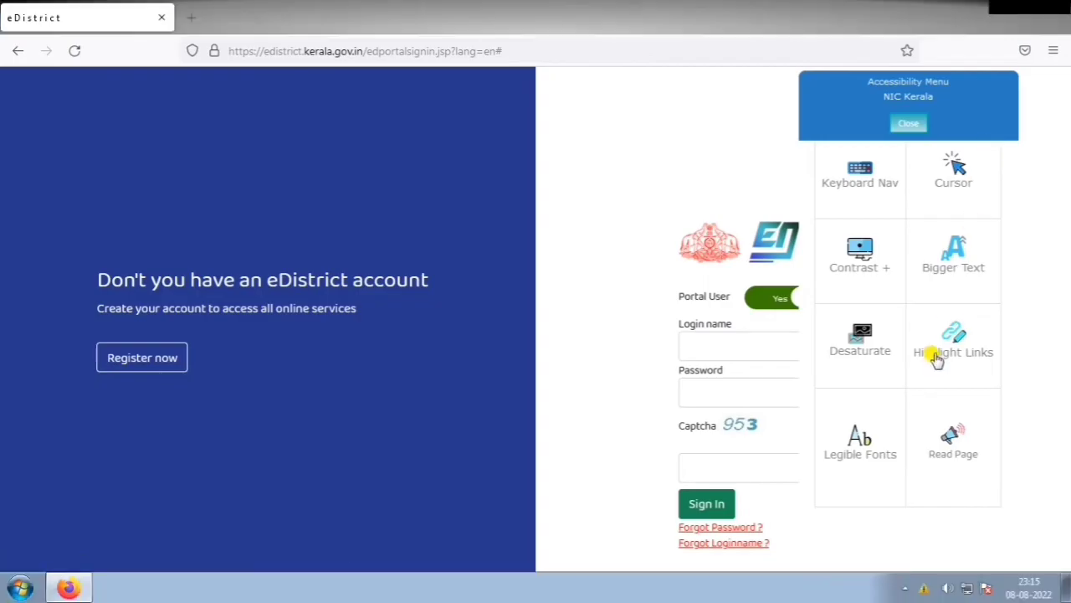
click(961, 269)
click(866, 347)
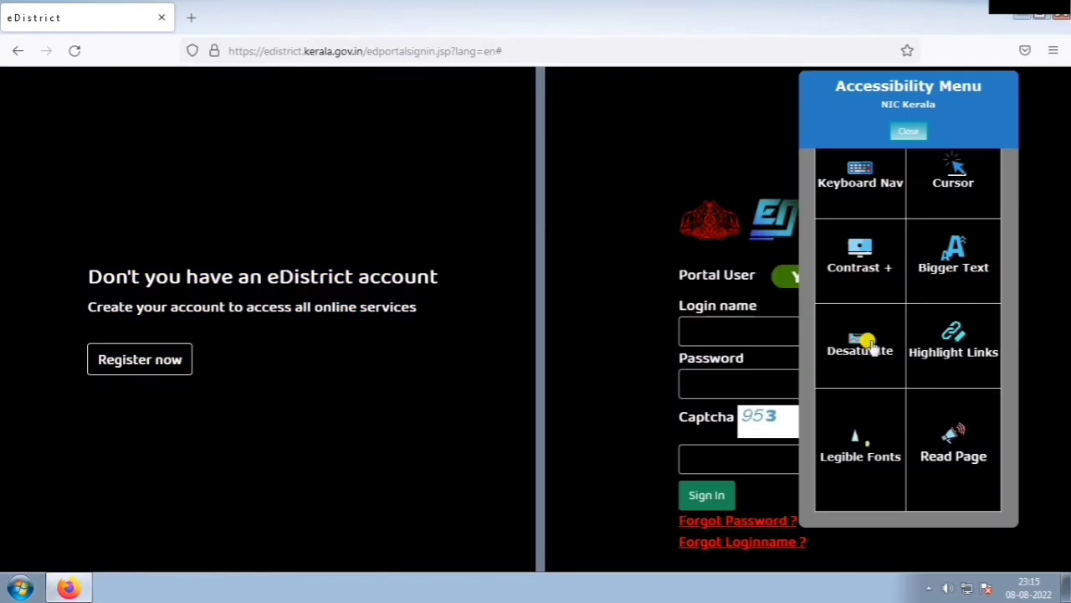
click(941, 352)
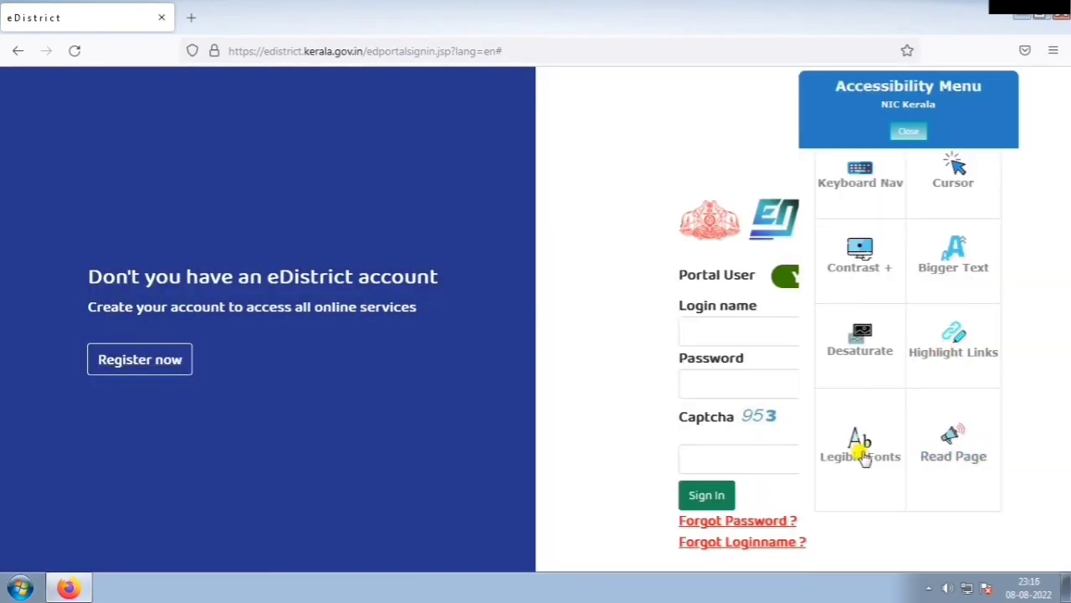
click(944, 459)
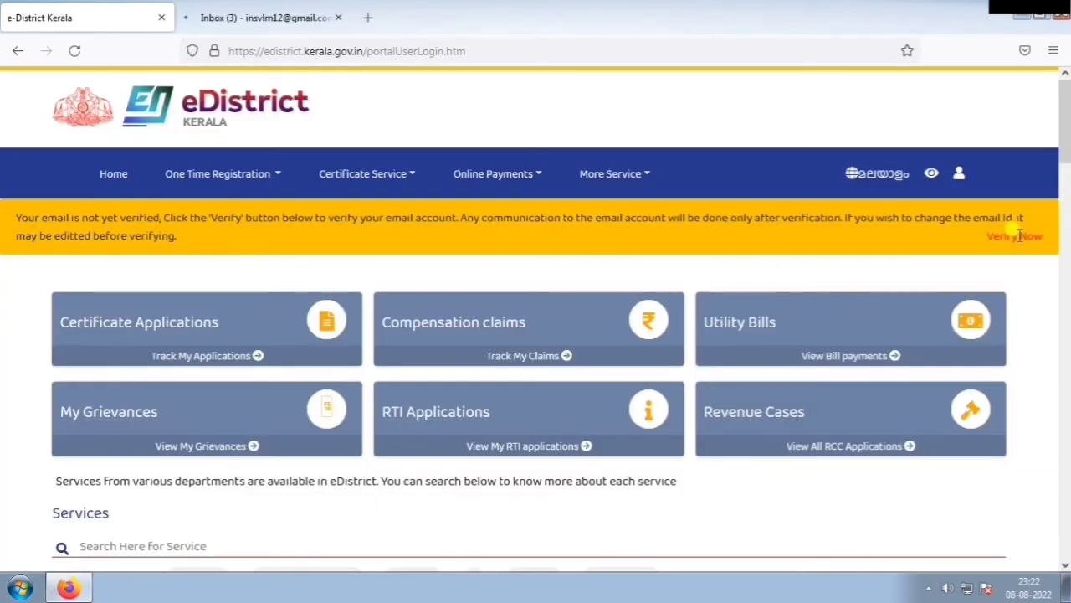
Verify the account's email address using the one-time code sent by email.
click(1014, 238)
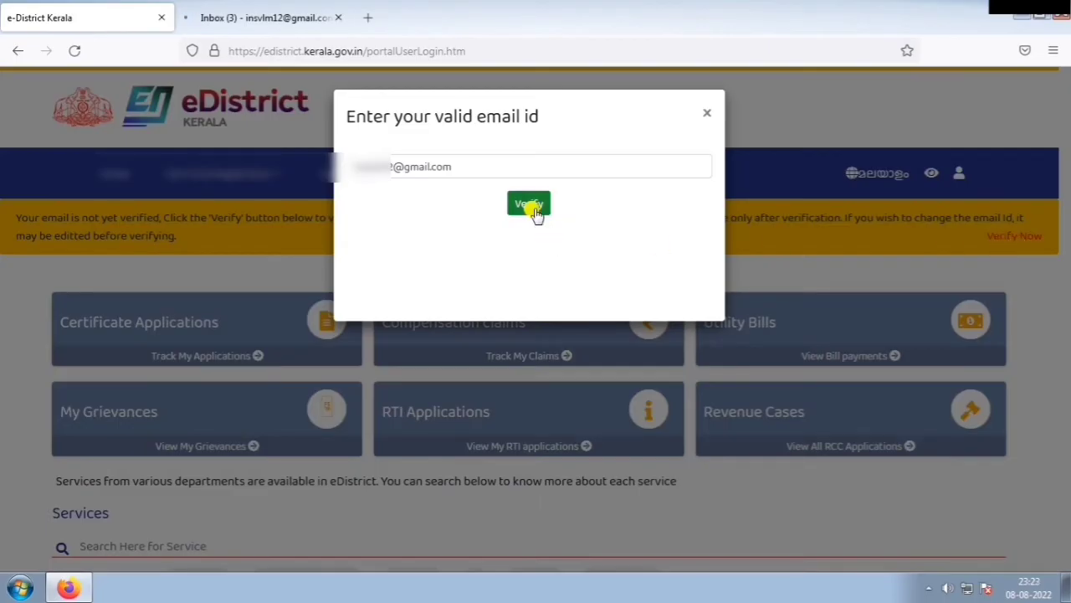
click(534, 209)
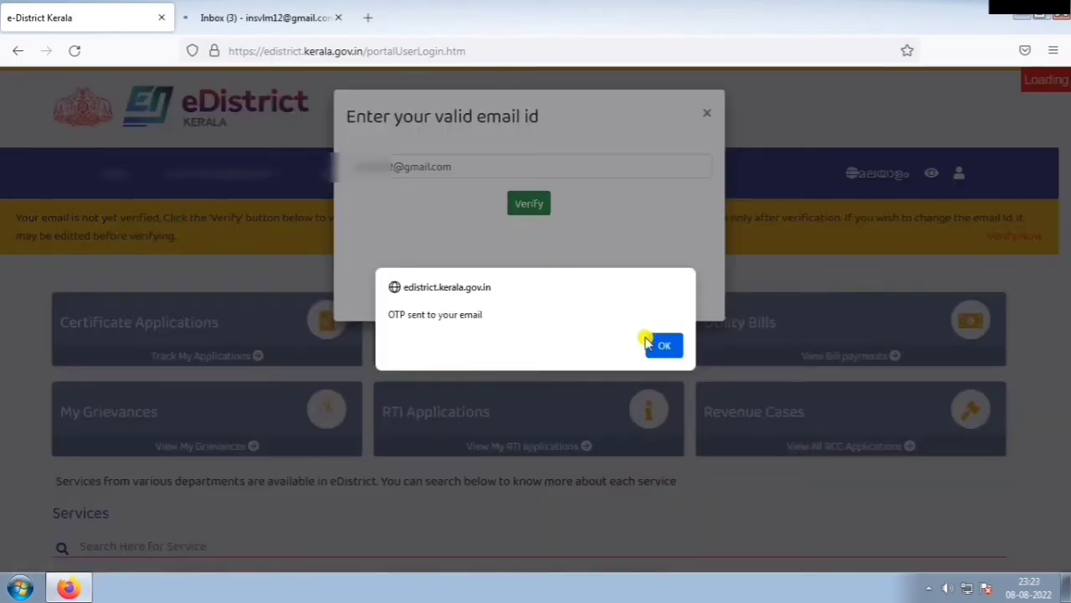
click(651, 341)
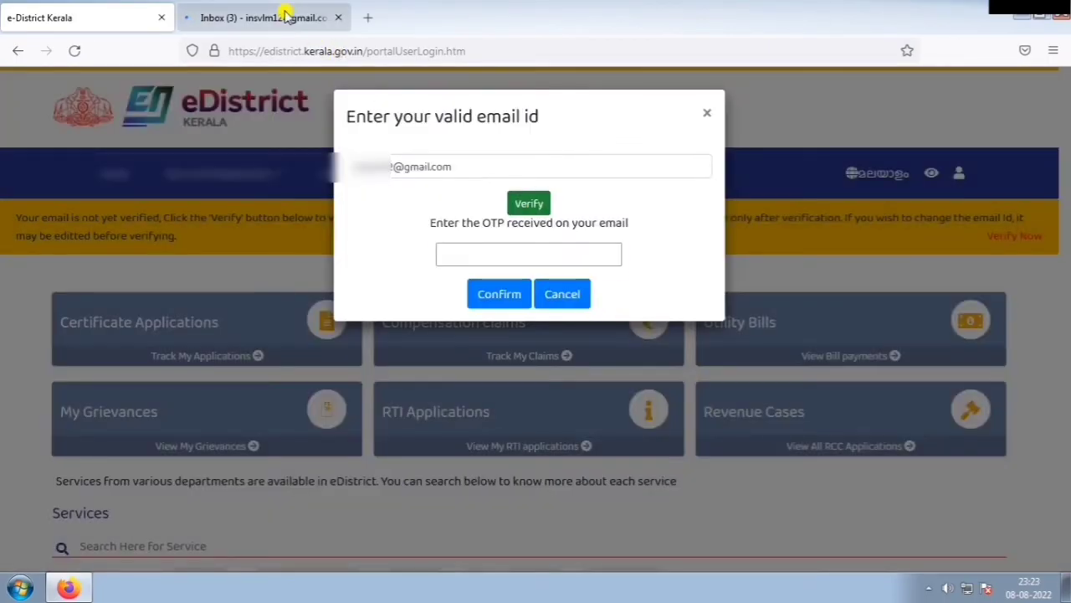
click(463, 253)
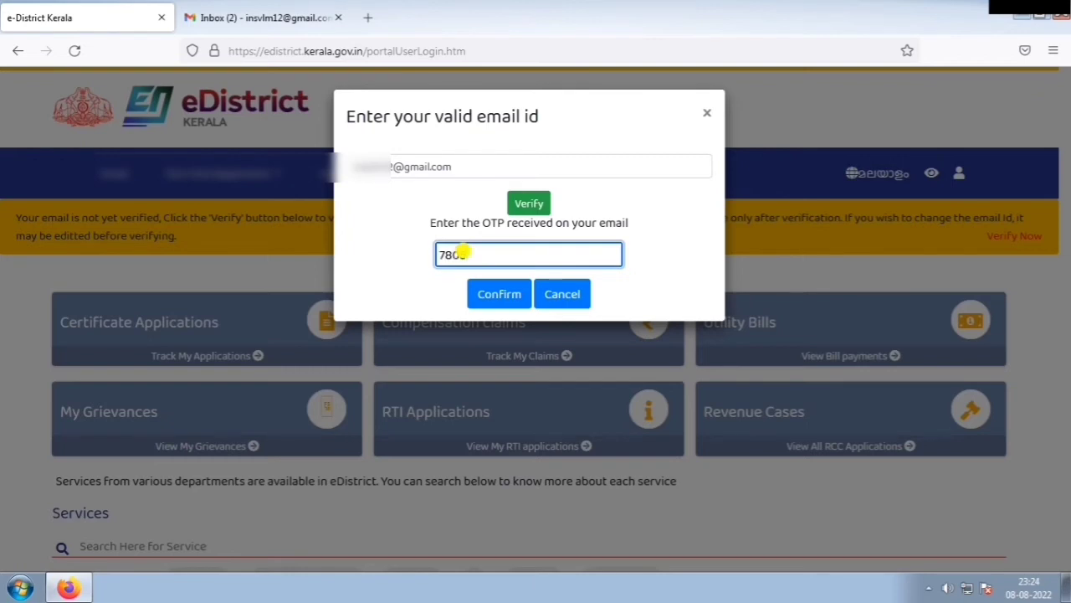
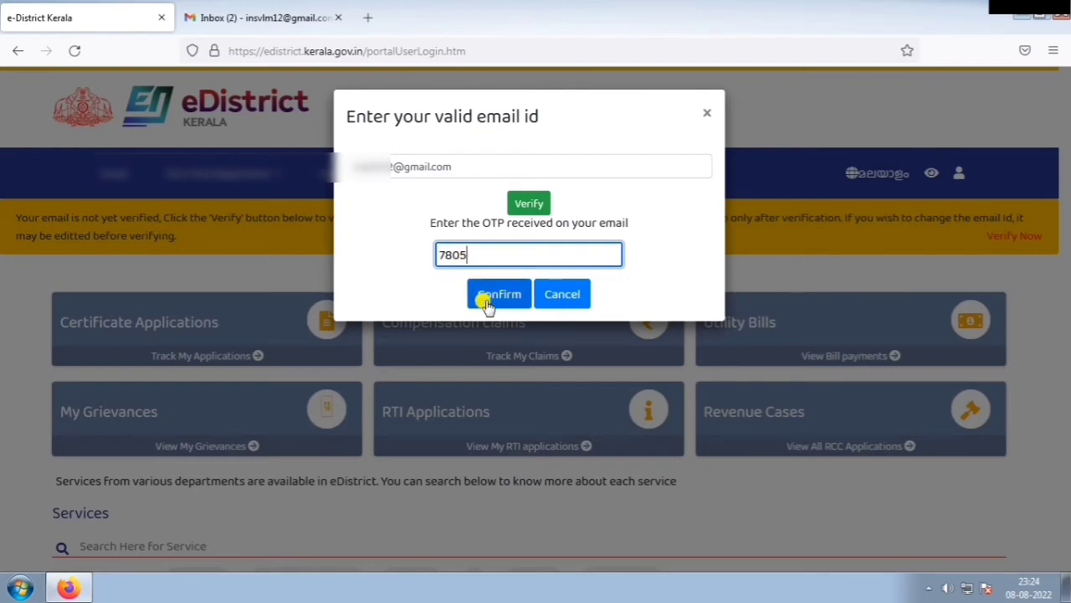
click(486, 300)
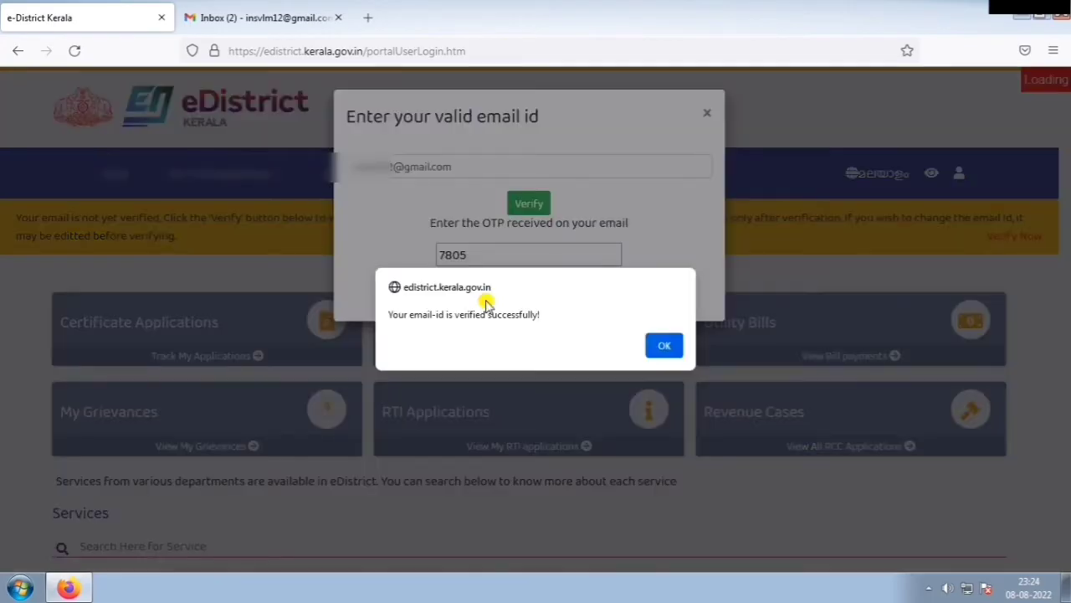
click(669, 345)
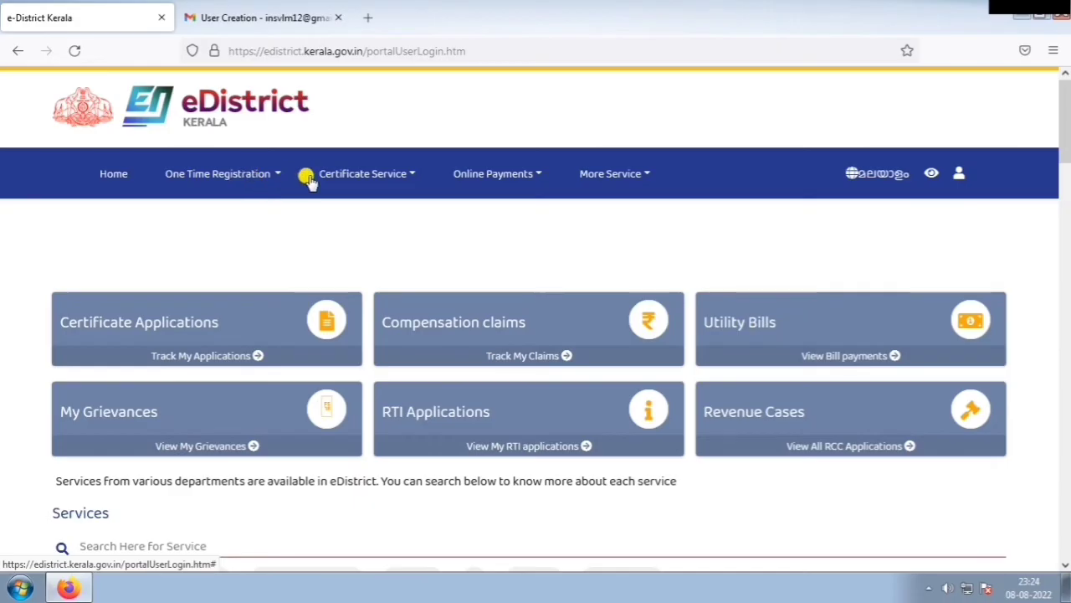
Browse the Online Payments and More Service menus, then show the One Time Registration options.
click(531, 178)
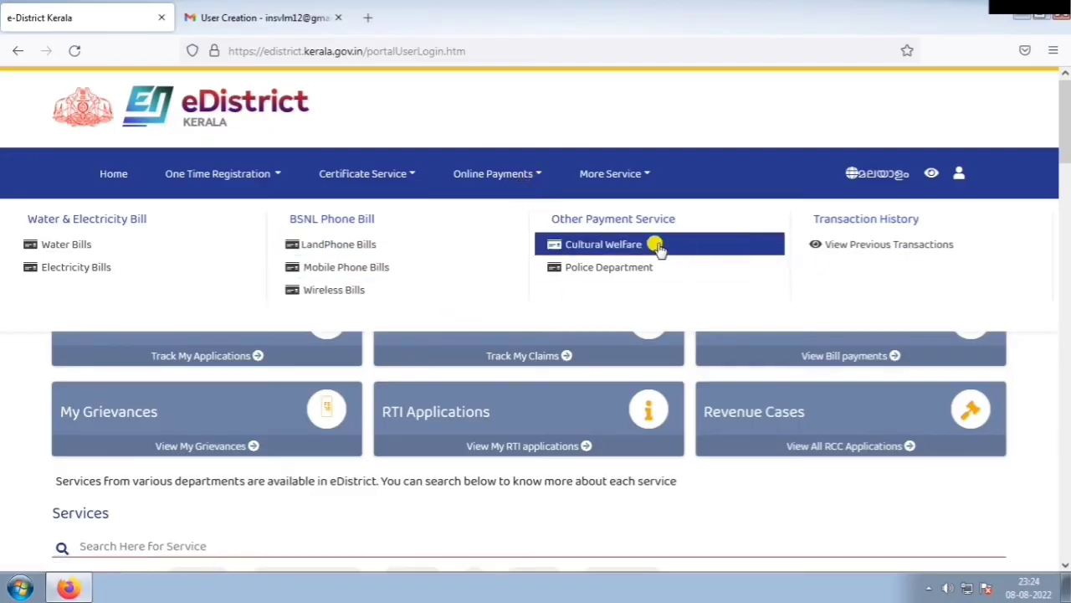
click(621, 177)
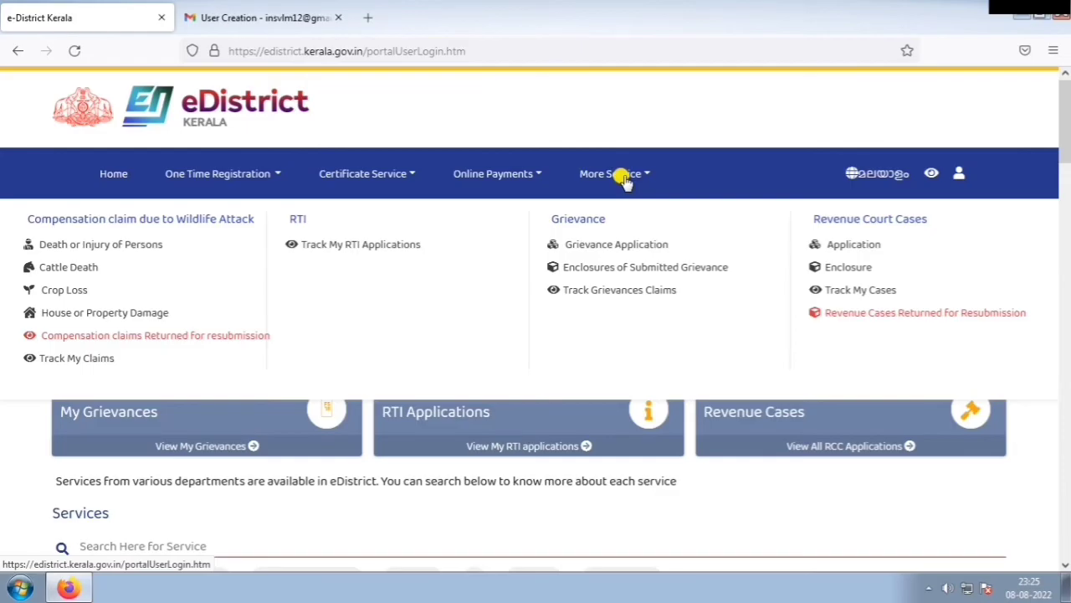
click(231, 183)
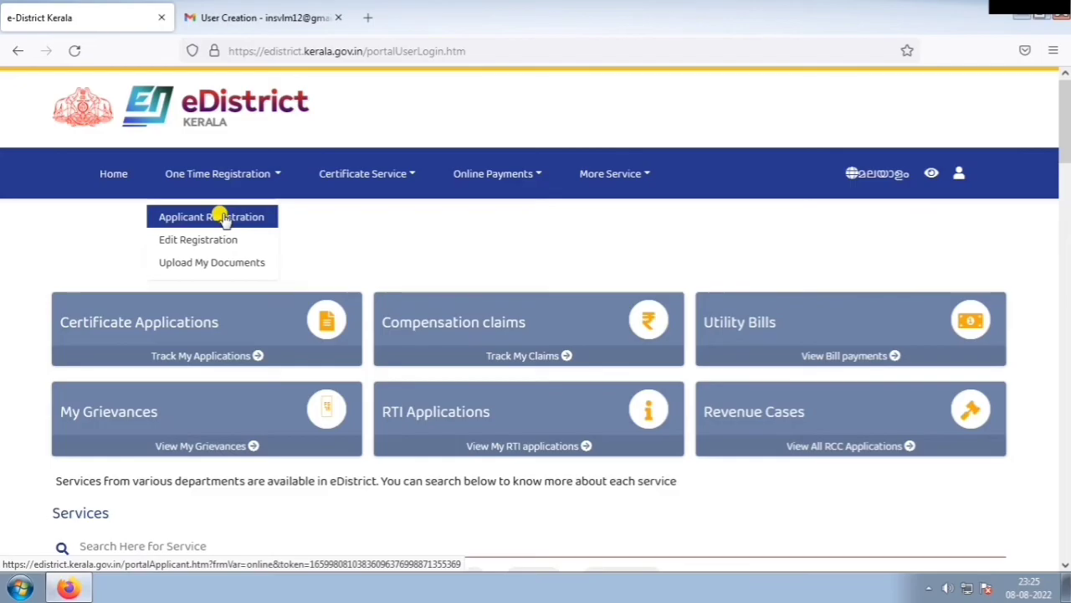
Start a new Applicant Registration with gender Male and scroll down to the present address.
click(223, 217)
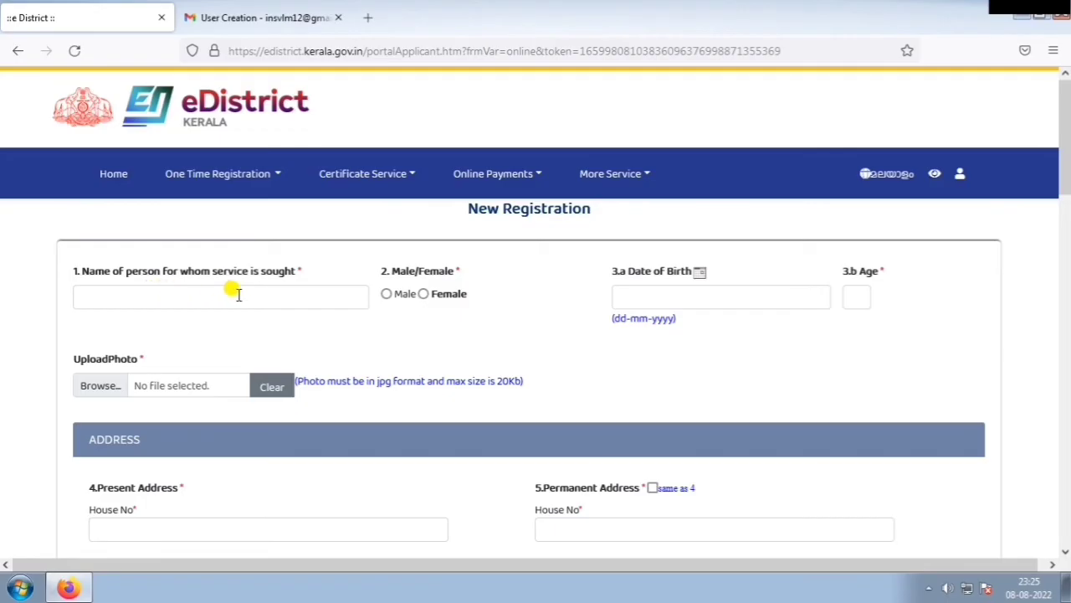
click(385, 294)
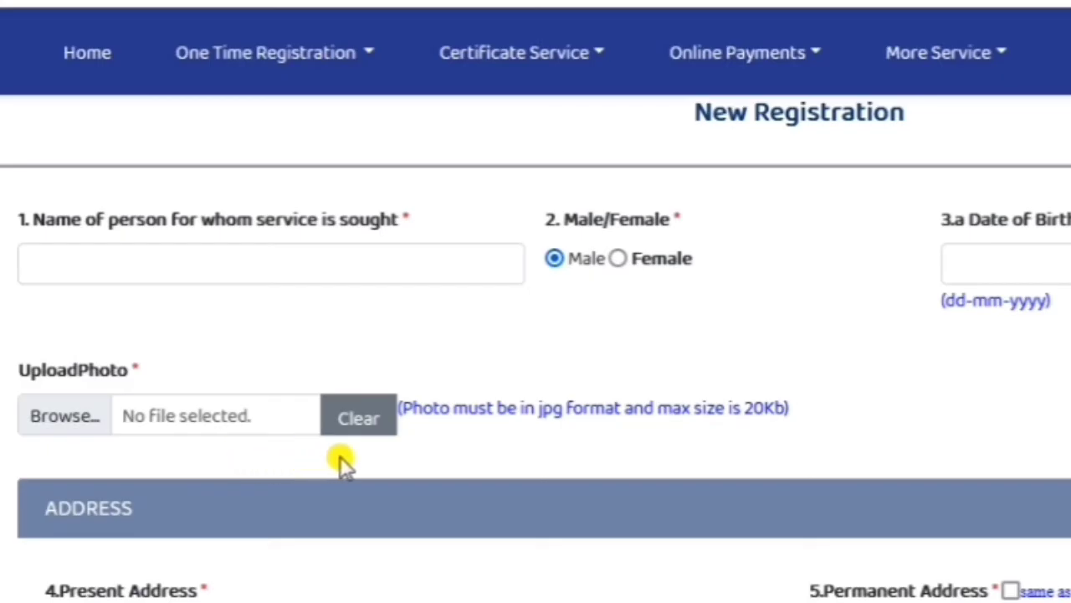
scroll(360, 464, down, 1)
scroll(535, 335, down, 1)
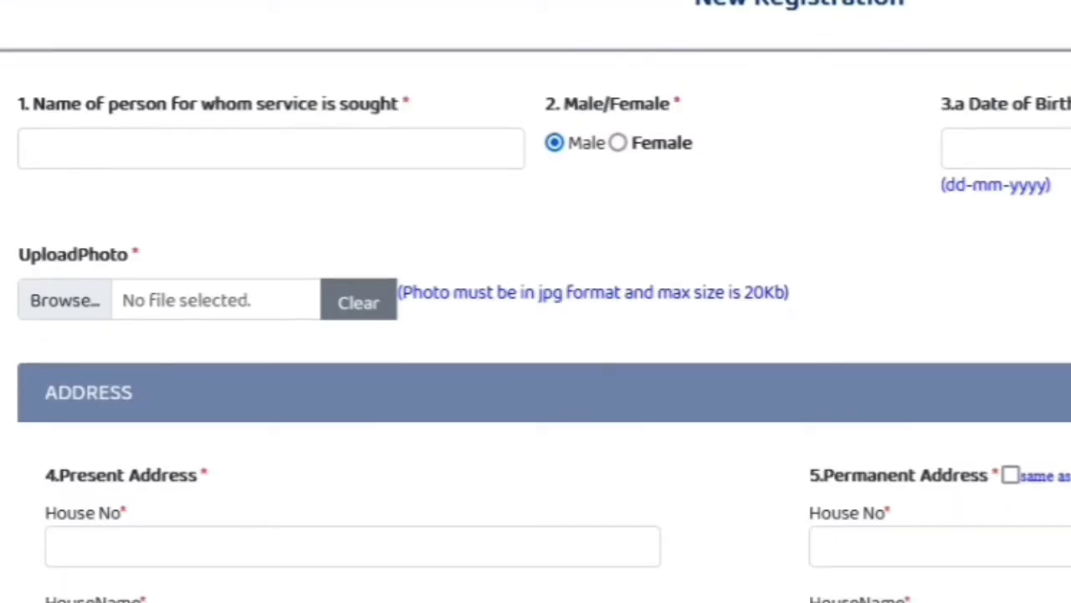
scroll(535, 334, down, 3)
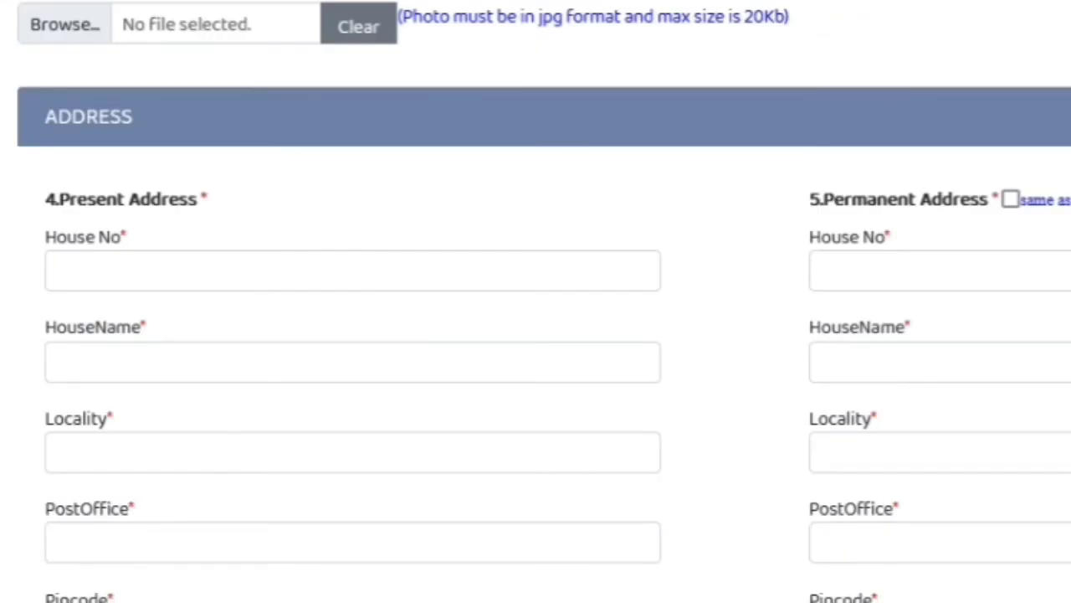
scroll(536, 334, down, 1)
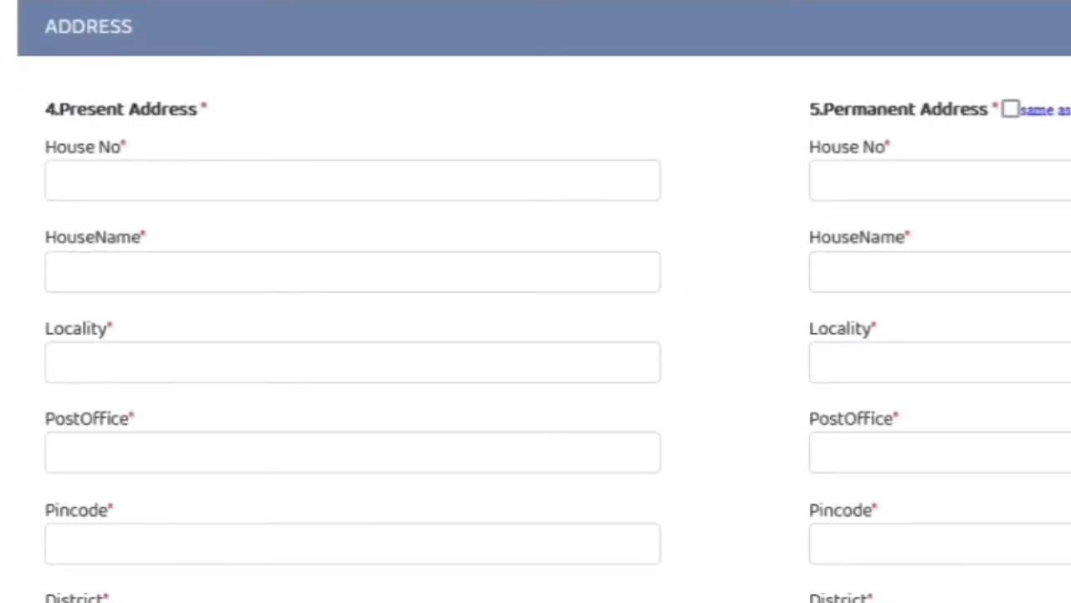
scroll(536, 334, down, 1)
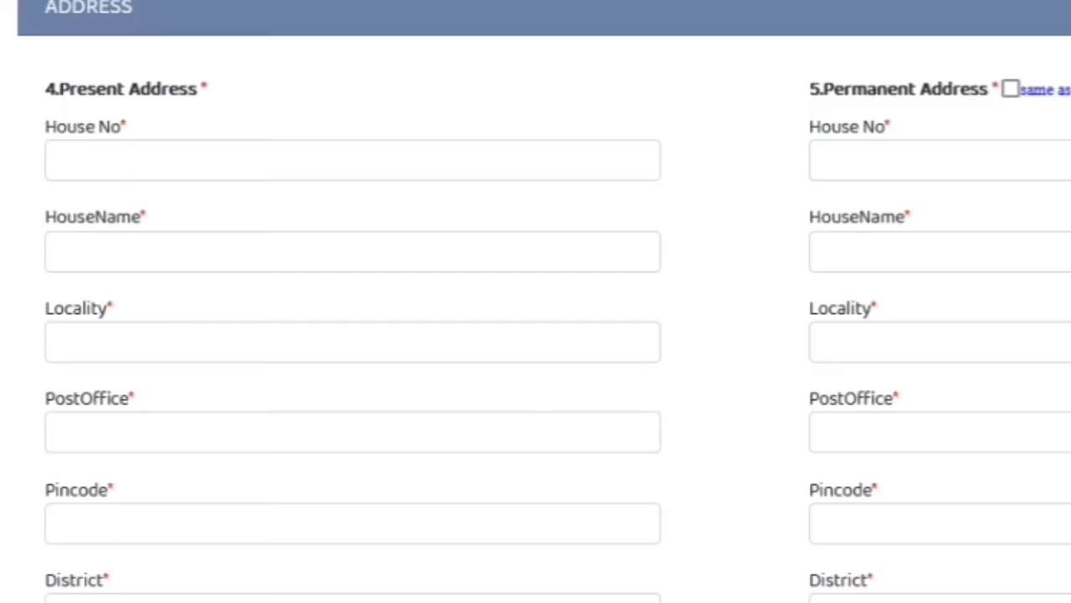
scroll(536, 335, down, 1)
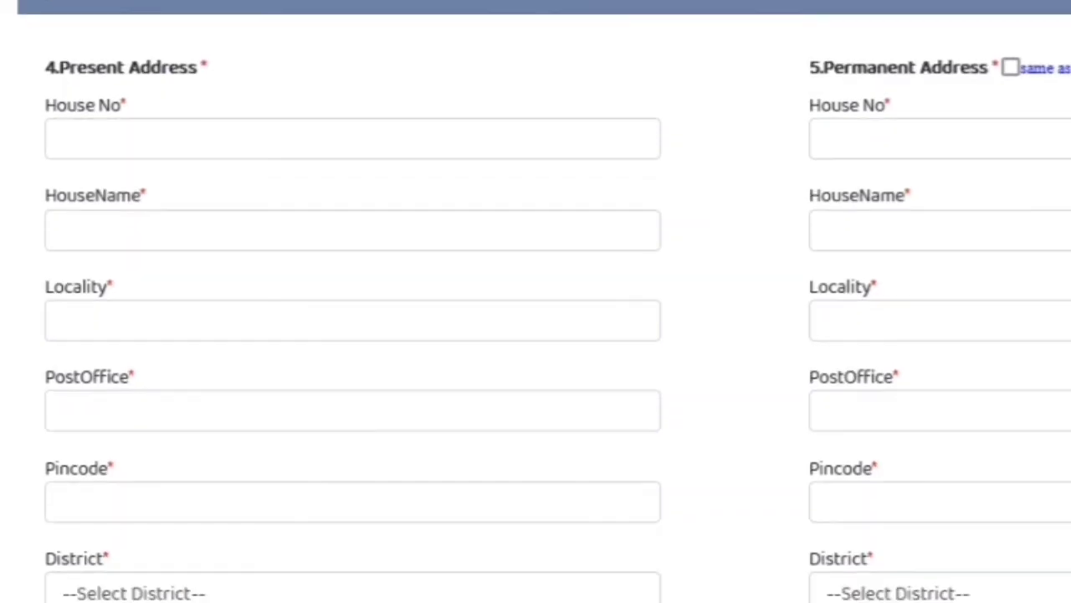
scroll(535, 335, down, 1)
scroll(536, 302, down, 1)
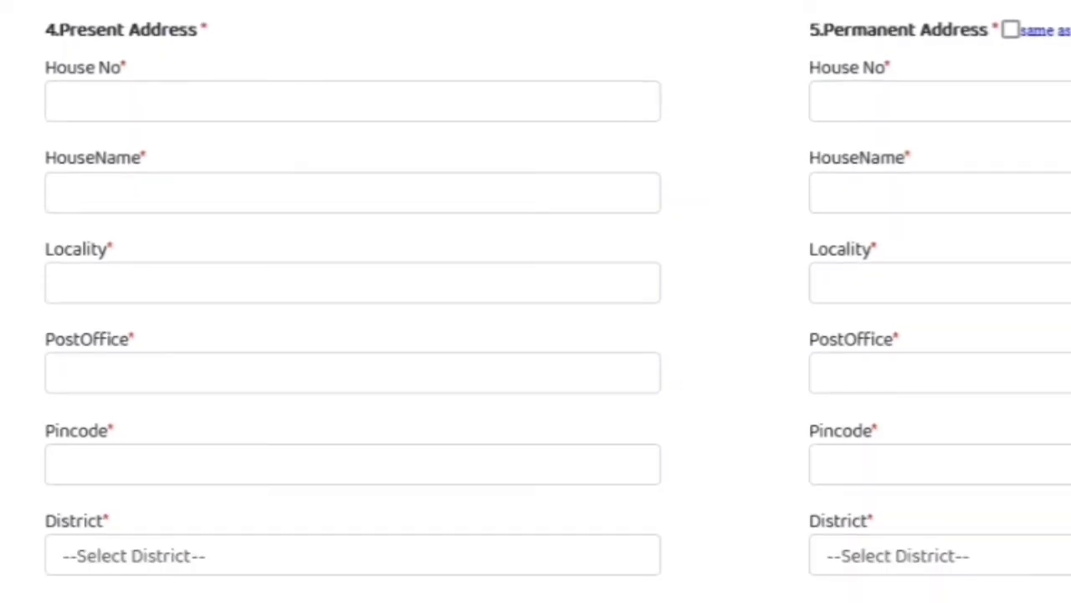
scroll(535, 301, down, 1)
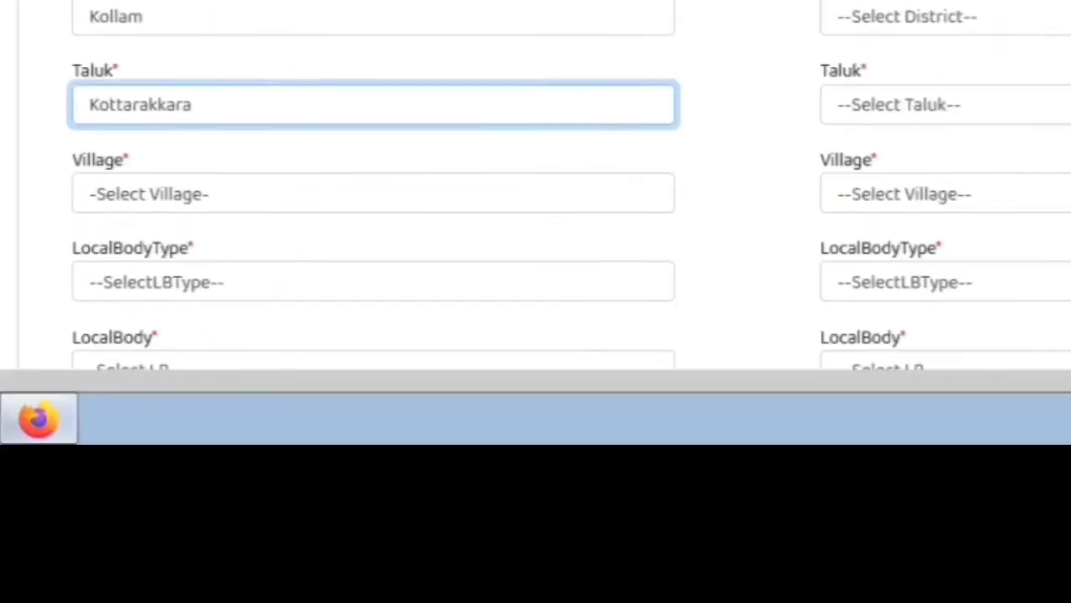
scroll(443, 101, down, 1)
scroll(444, 100, up, 1)
Set the present address local body type, trying Municipality and Corporation before settling on GramaPanchayath.
click(443, 98)
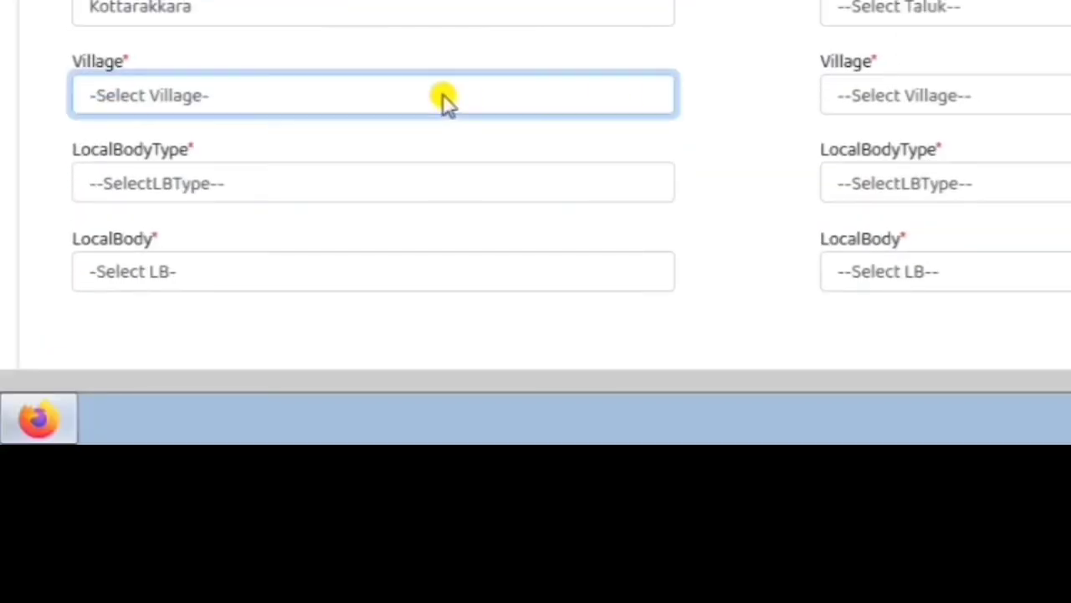
click(231, 188)
click(171, 221)
click(194, 268)
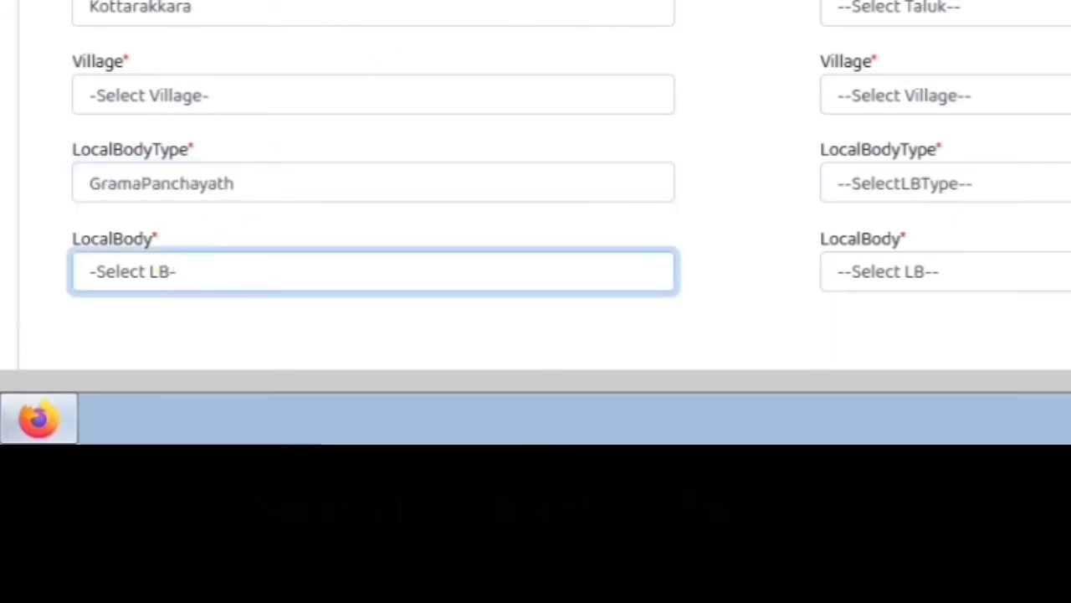
click(308, 200)
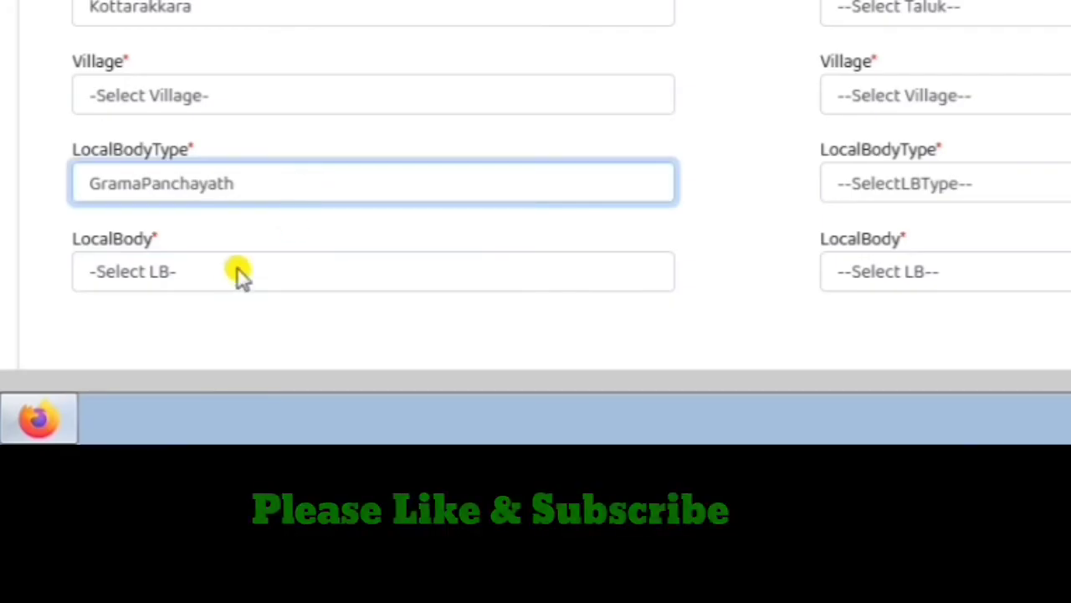
key(Down)
click(249, 271)
click(274, 244)
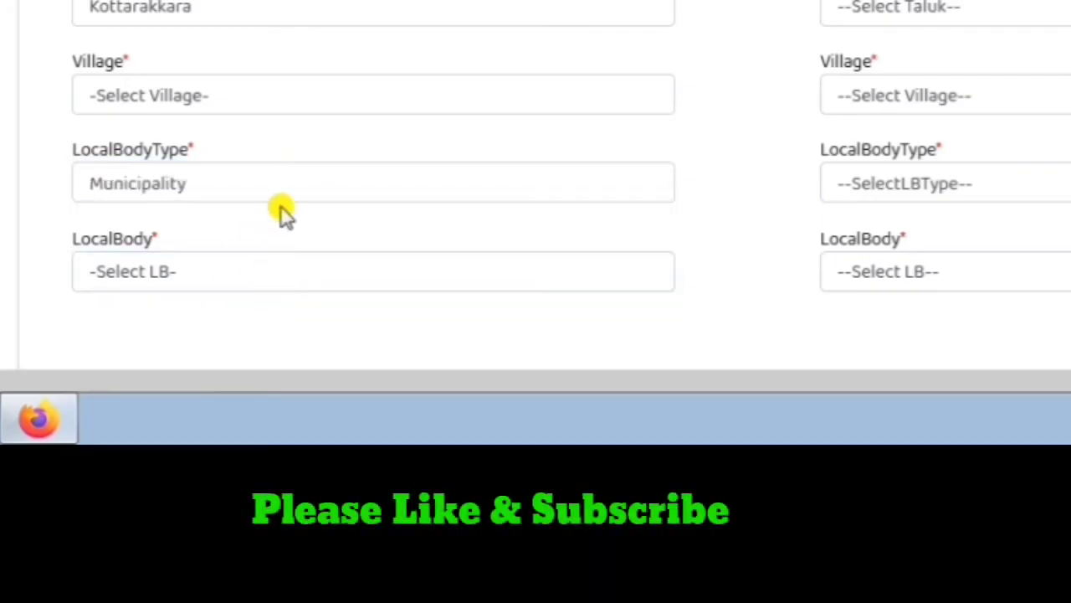
key(shift+Tab)
key(Down)
click(237, 275)
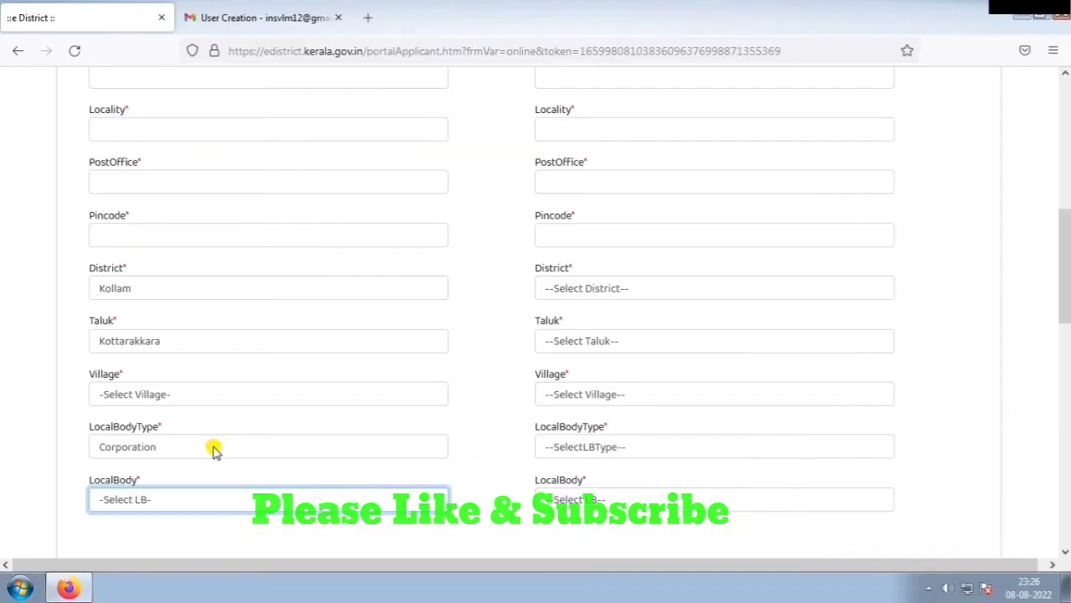
click(214, 450)
key(Up)
key(Up)
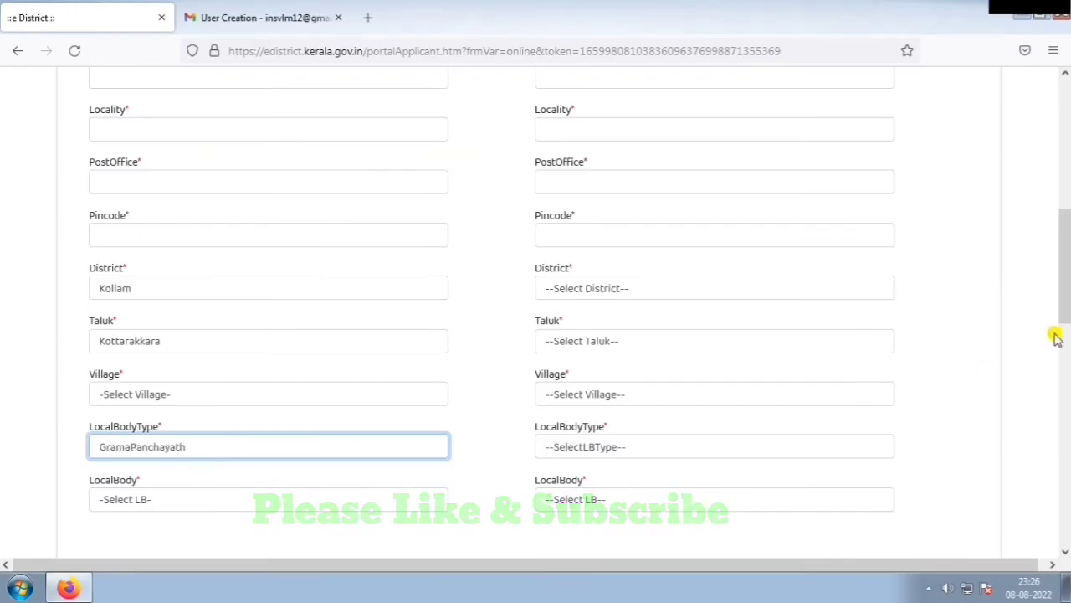
drag(1065, 299, 1064, 245)
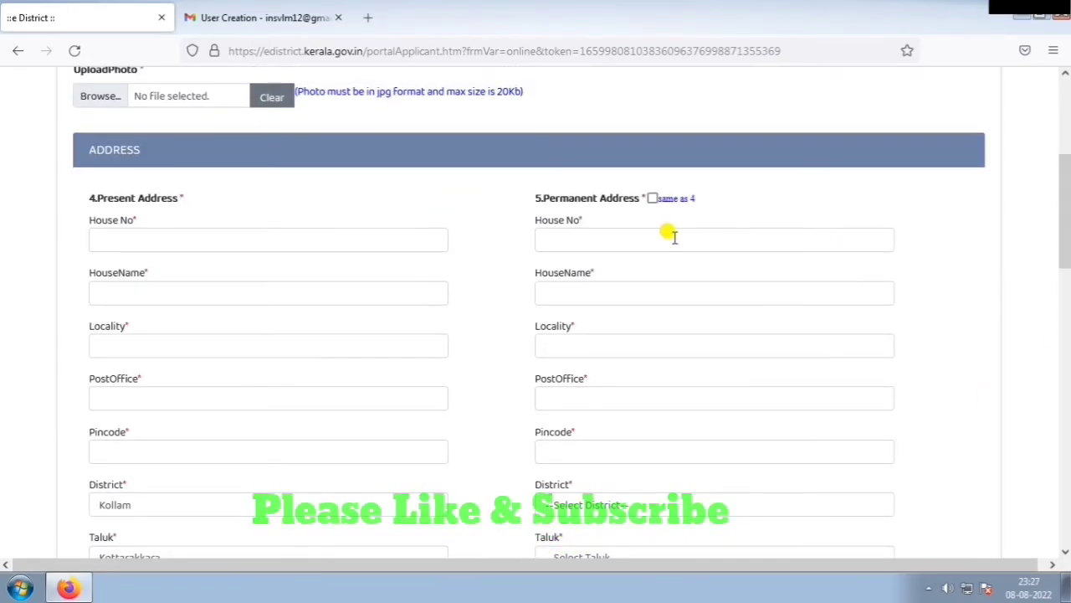
Tick 'same as 4' so the permanent address copies Kollam, Kottarakkara and GramaPanchayath.
click(657, 200)
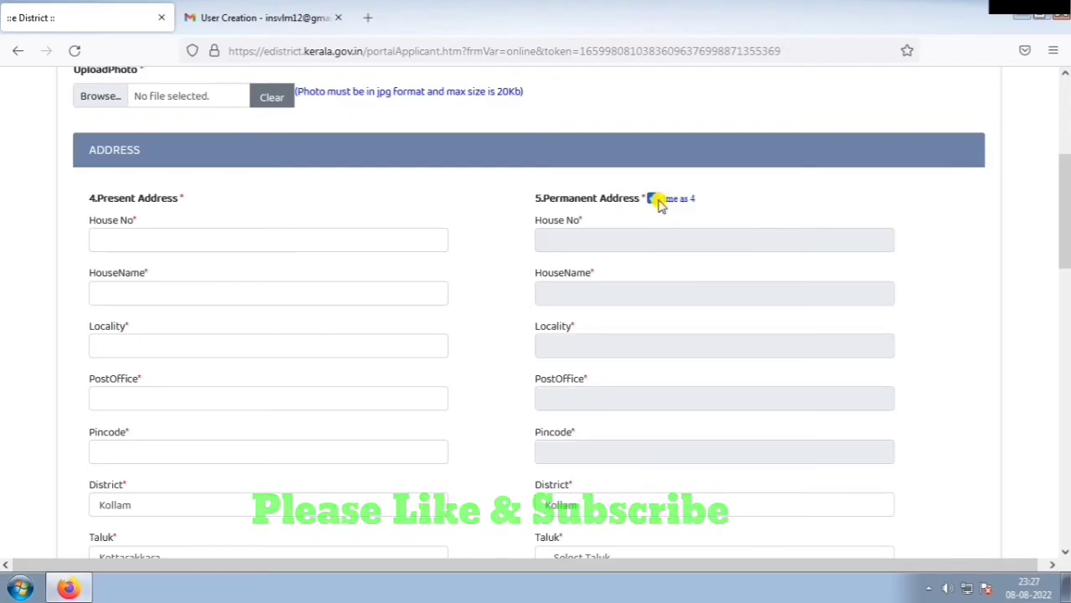
drag(1065, 236, 1066, 412)
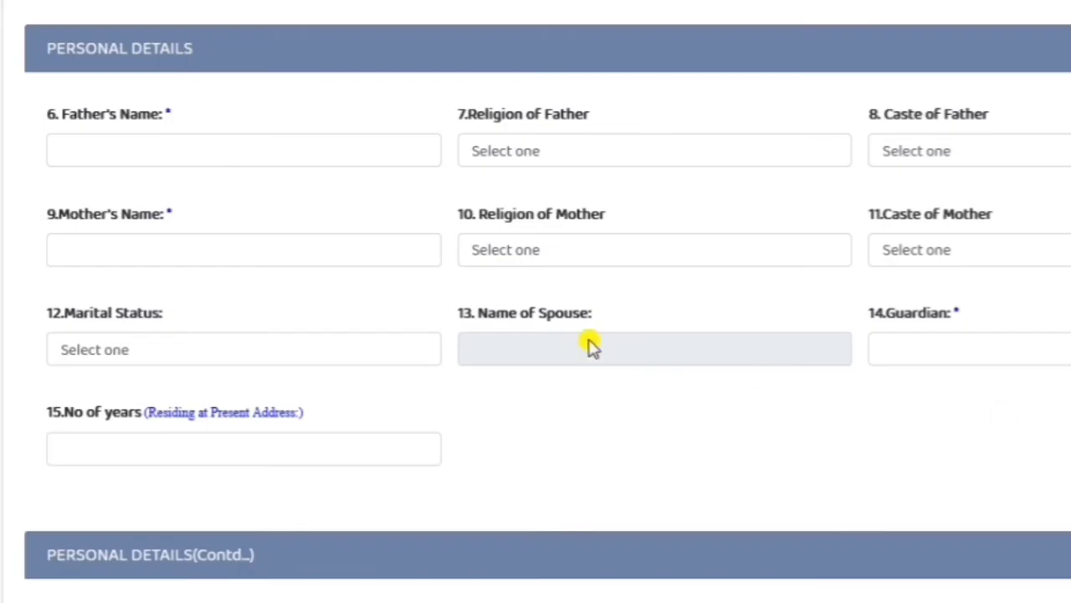
Set Religion of Father to Hindu.
click(511, 156)
click(340, 201)
click(937, 155)
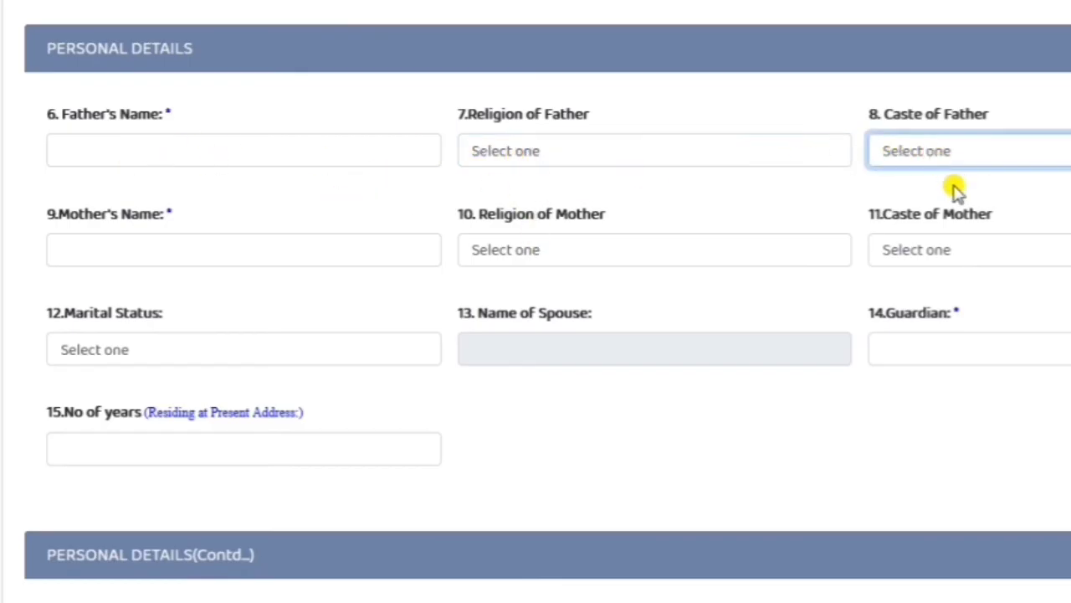
click(511, 156)
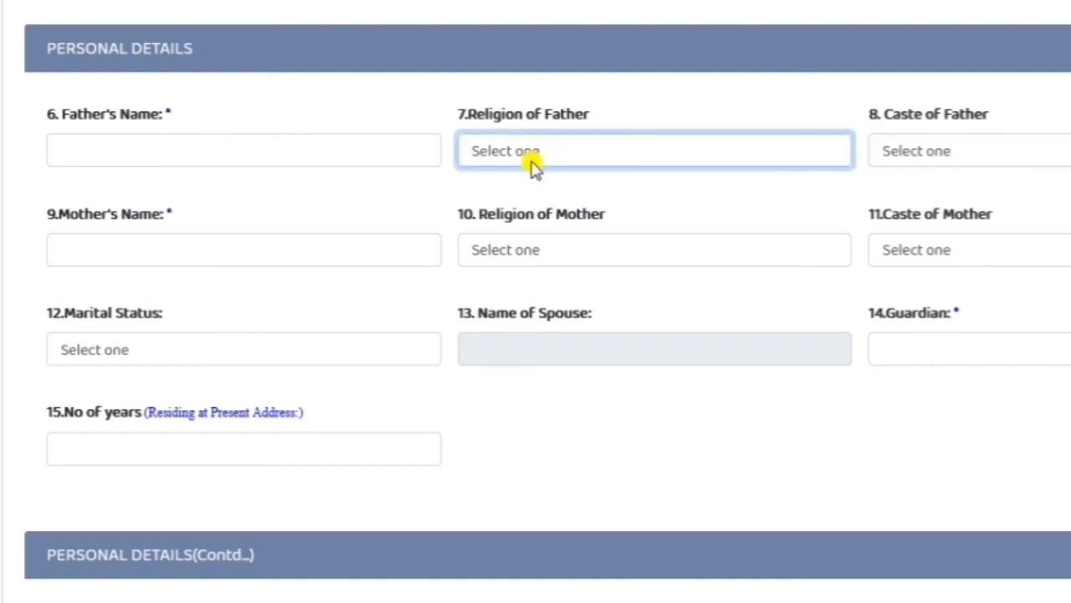
click(515, 209)
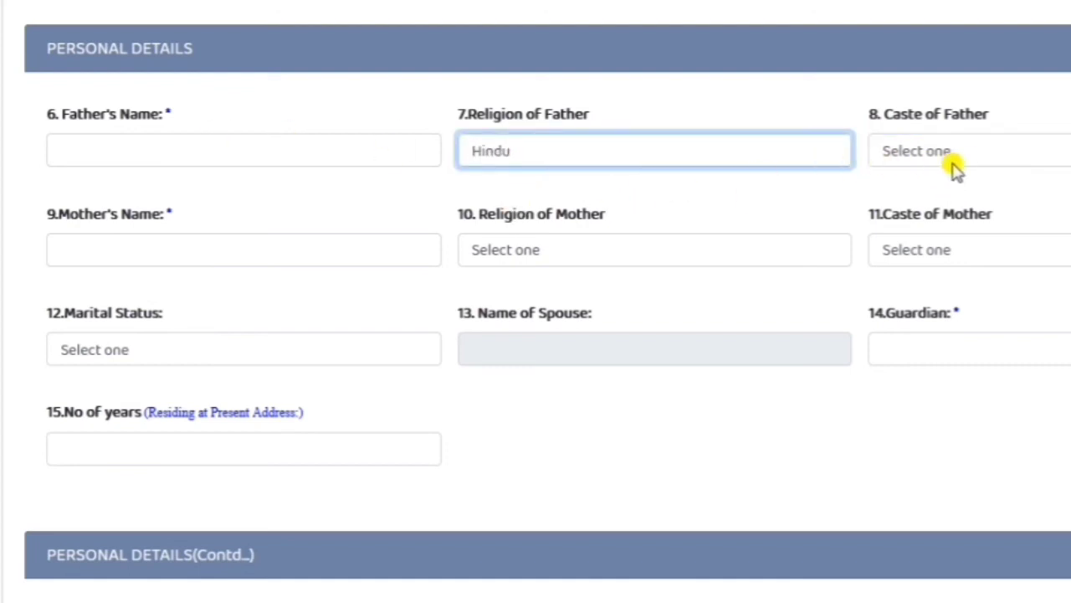
click(963, 159)
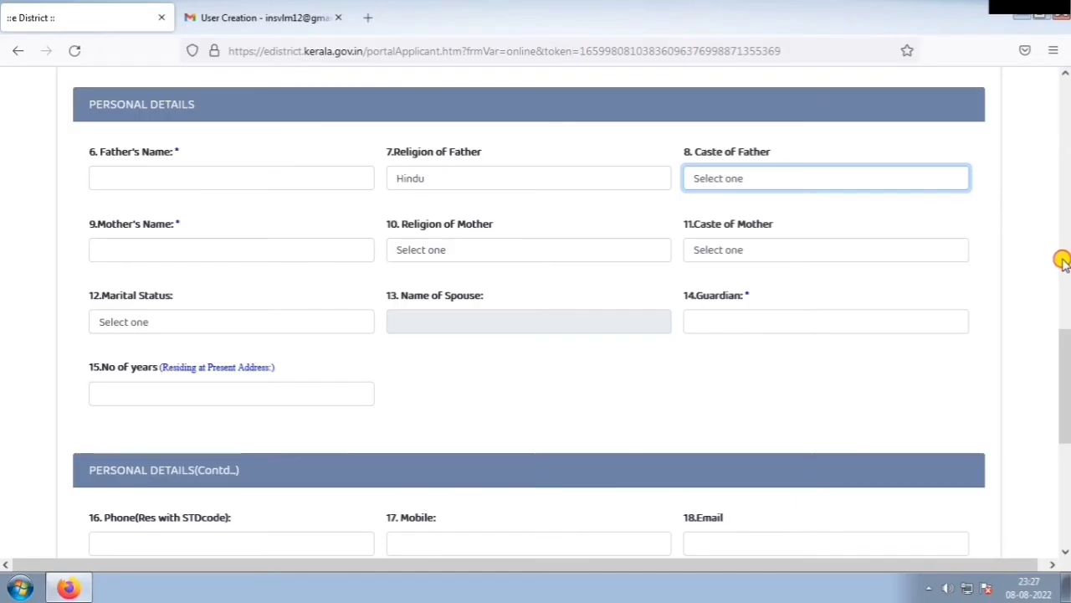
Change Religion of Father to Islam and scroll down to the remaining blank fields.
click(436, 186)
key(Down)
click(659, 207)
click(749, 189)
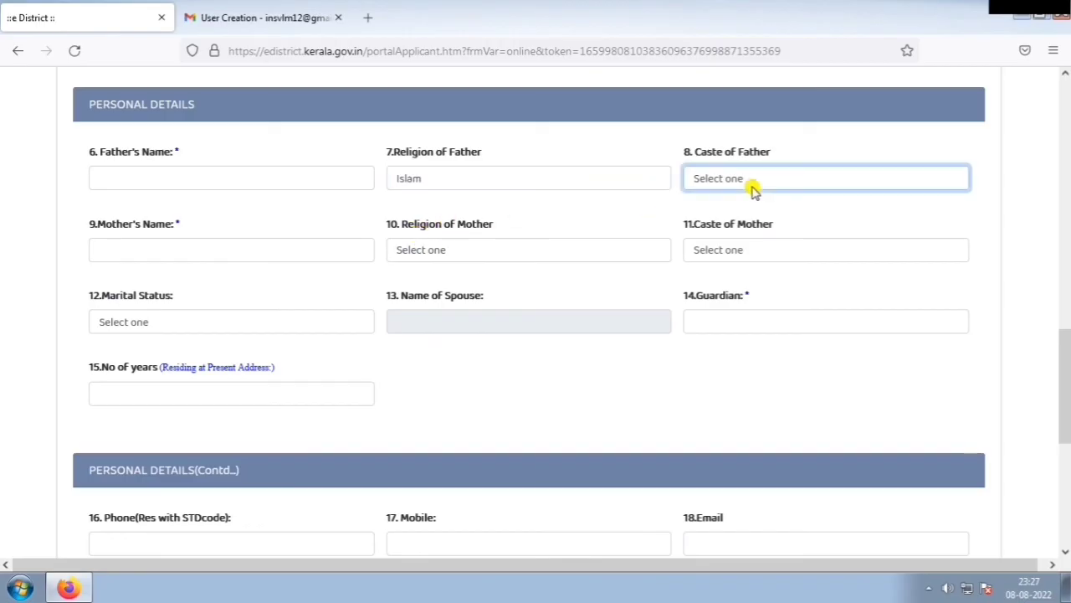
click(580, 183)
scroll(1040, 466, down, 5)
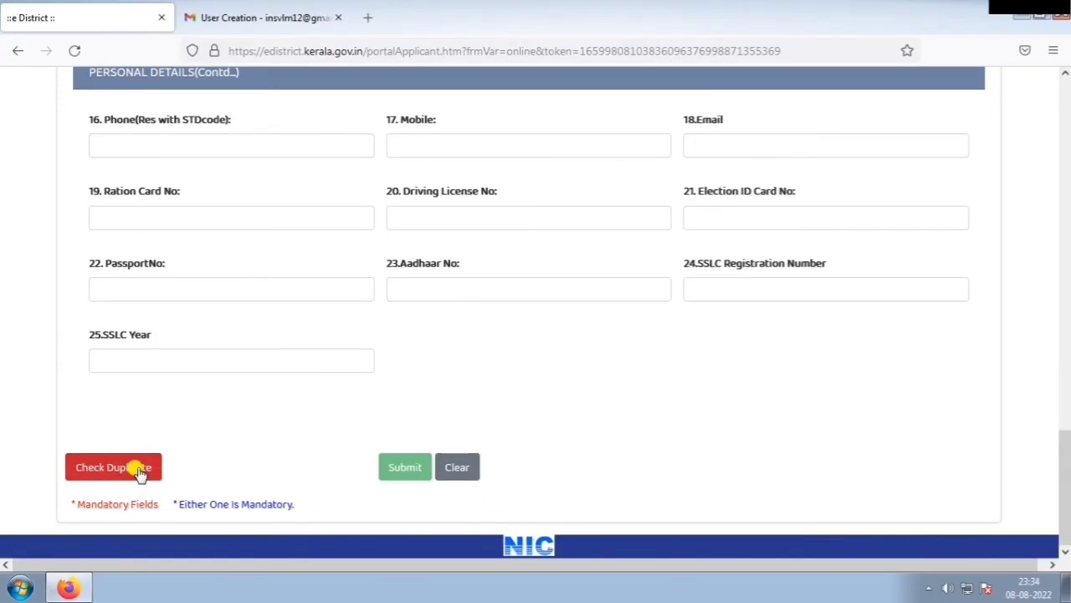
Run the duplicate check on the applicant details, acknowledge the 'Verified!!' alert, and submit the registration.
click(139, 472)
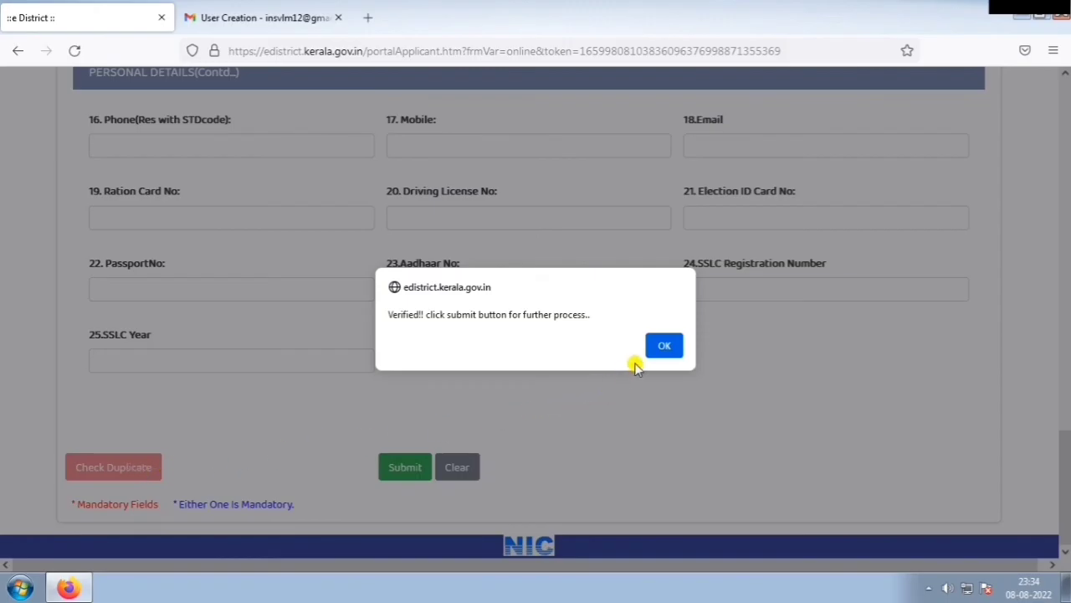
click(660, 346)
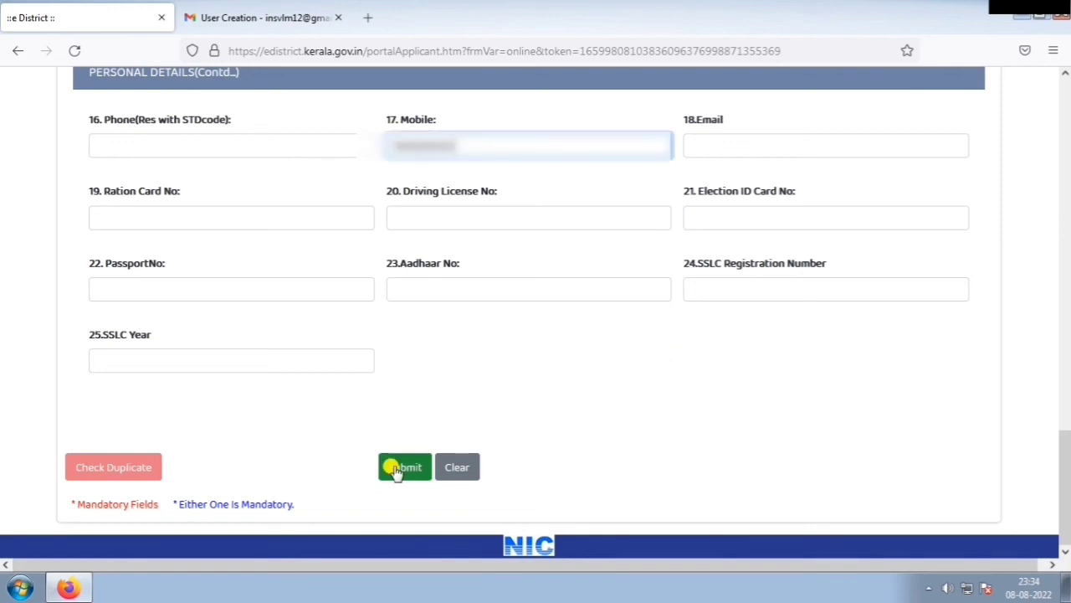
click(397, 471)
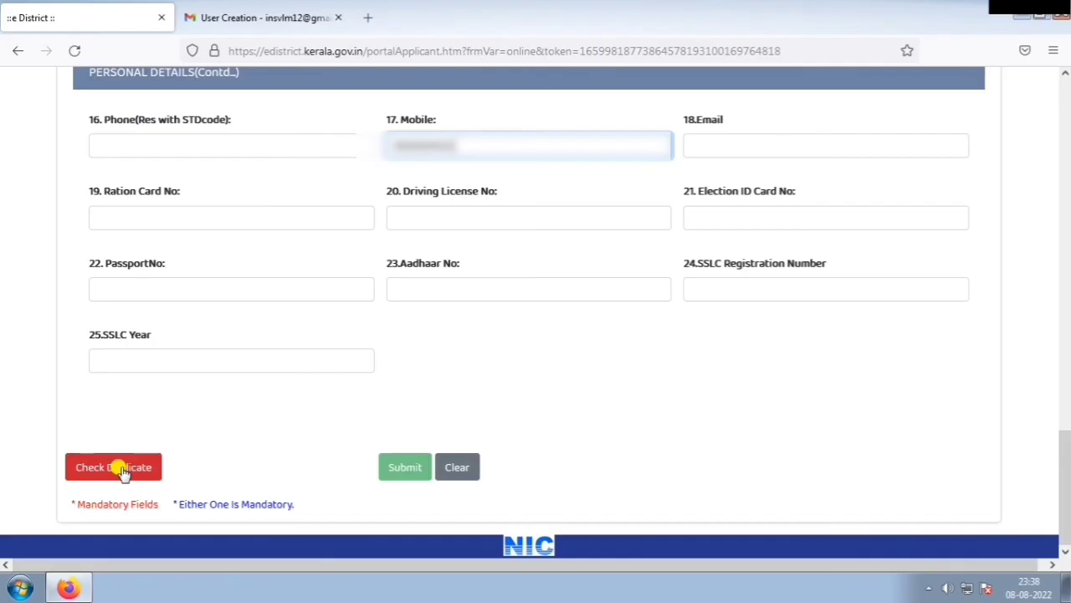
Rerun the duplicate check and add the matching registration to the account, confirming both prompts.
click(123, 471)
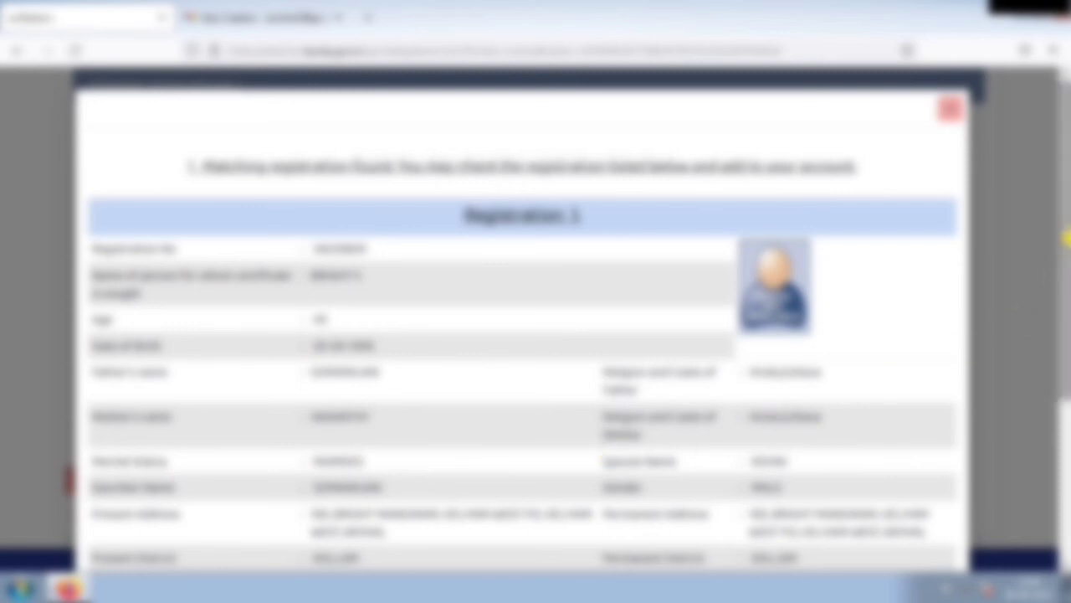
scroll(1067, 248, down, 1)
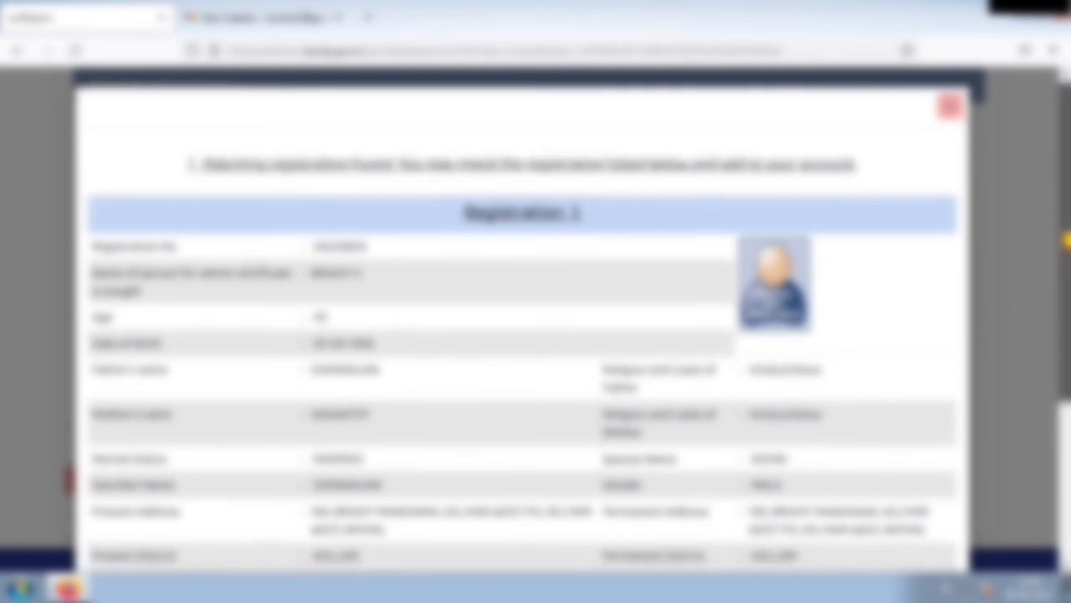
drag(1067, 248, 1067, 452)
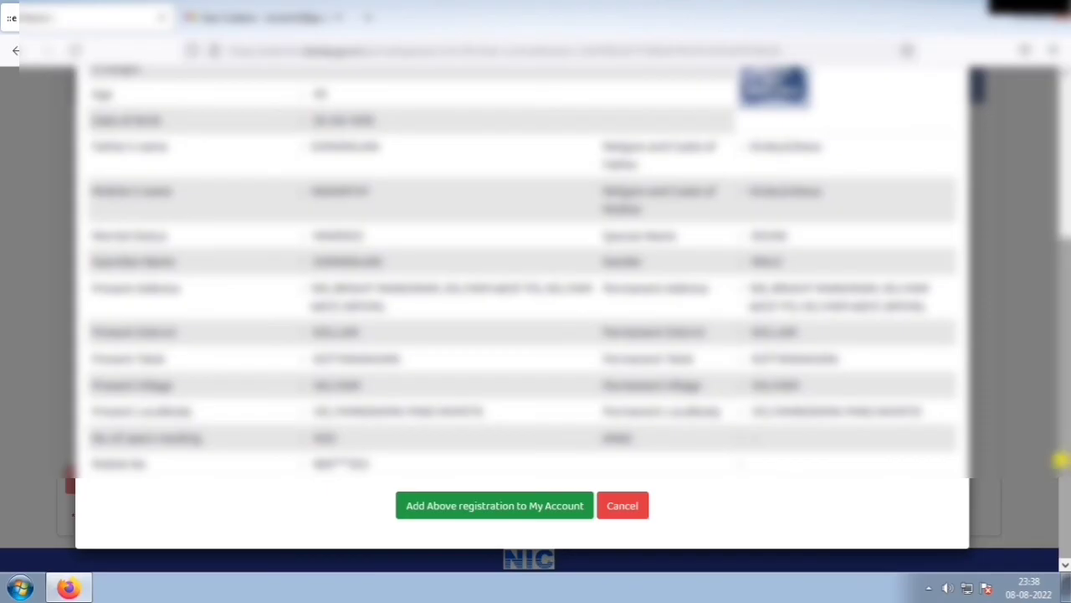
click(492, 507)
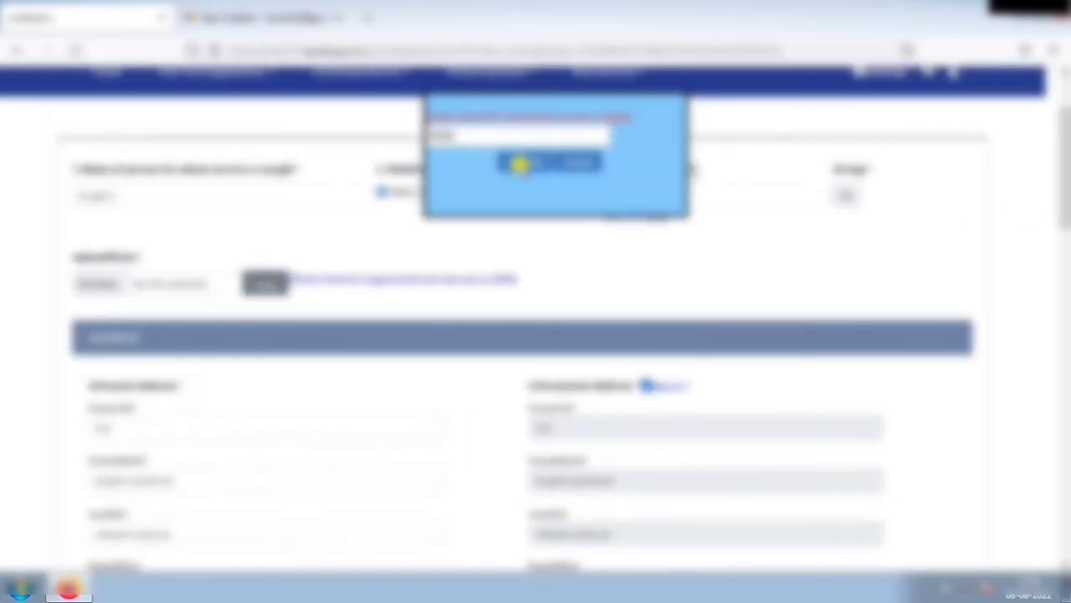
click(520, 164)
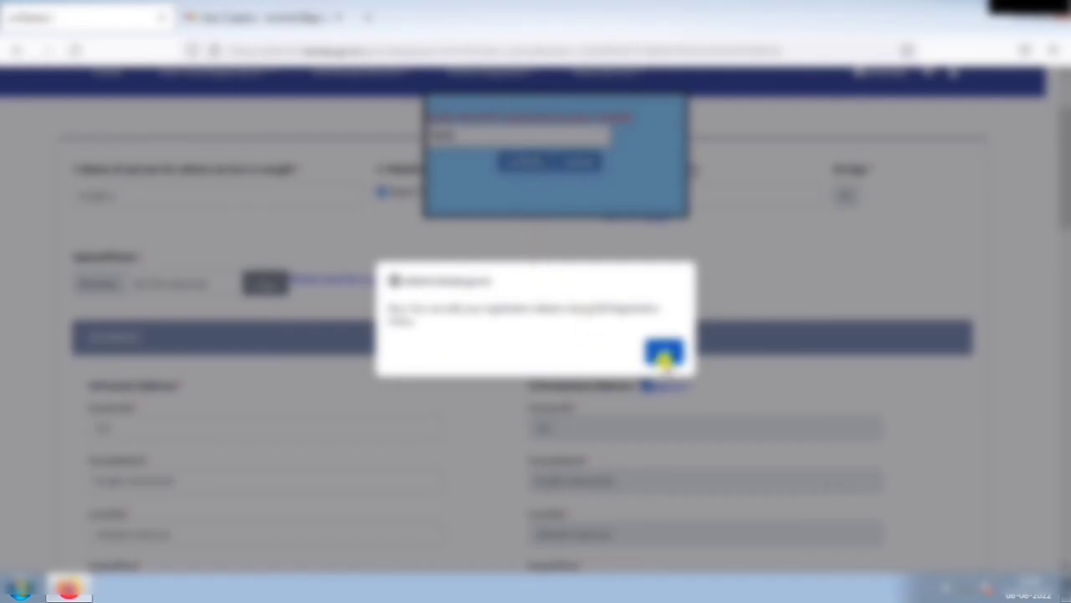
click(663, 355)
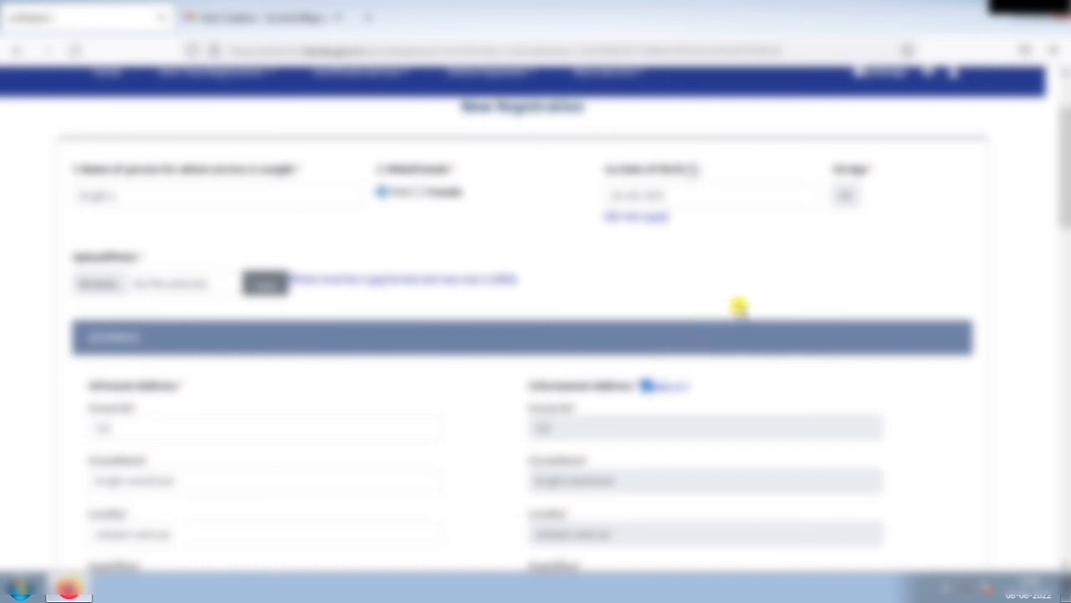
Go to One Time Registration > Edit Registration and choose Income from the Certificate Service list.
scroll(1045, 194, up, 3)
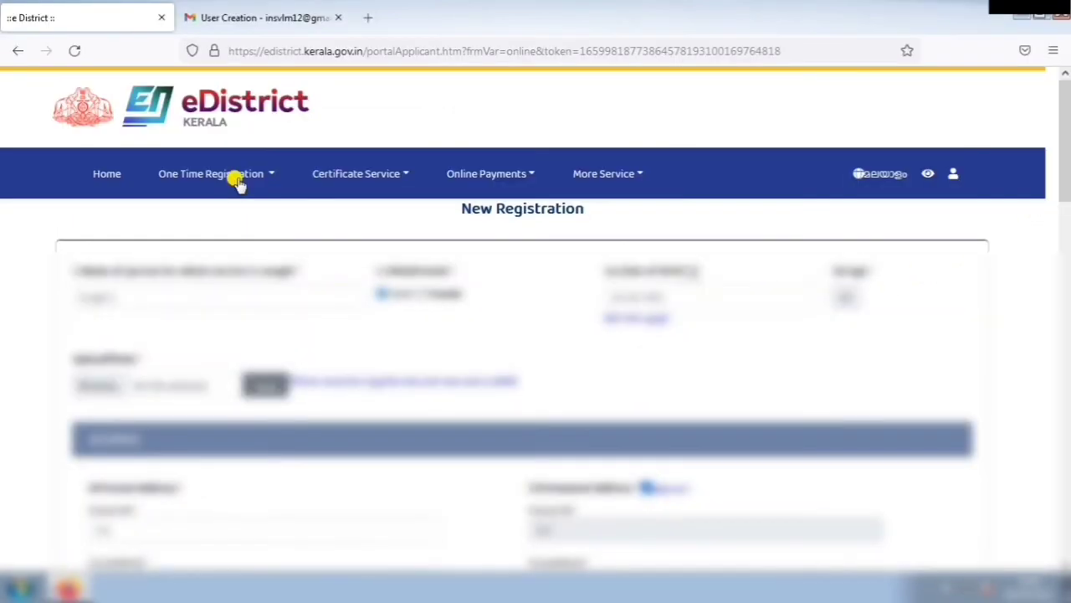
click(238, 184)
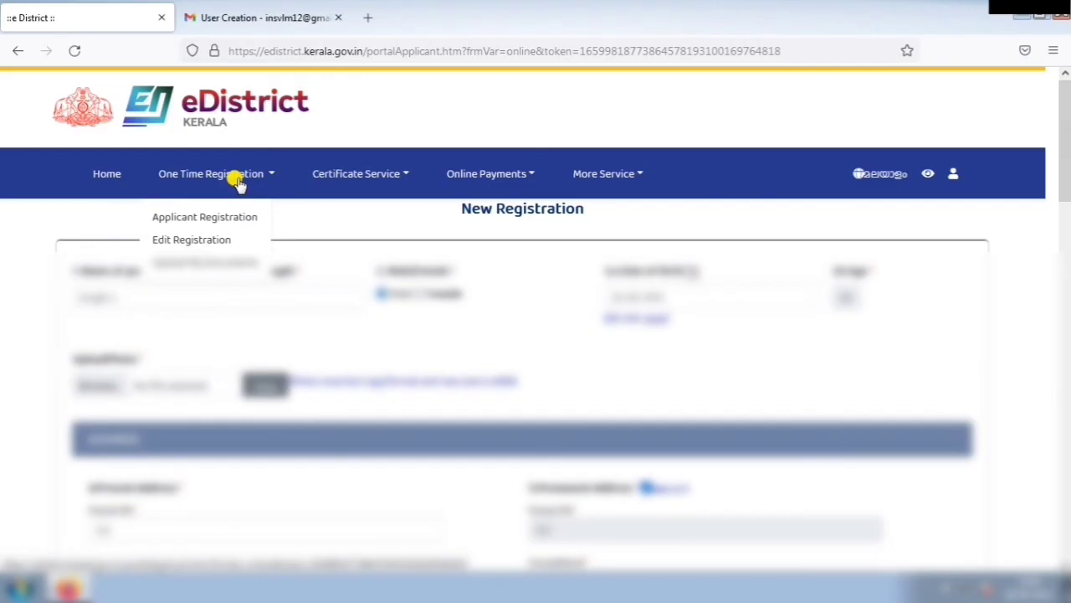
click(198, 241)
click(383, 182)
click(383, 182)
click(383, 182)
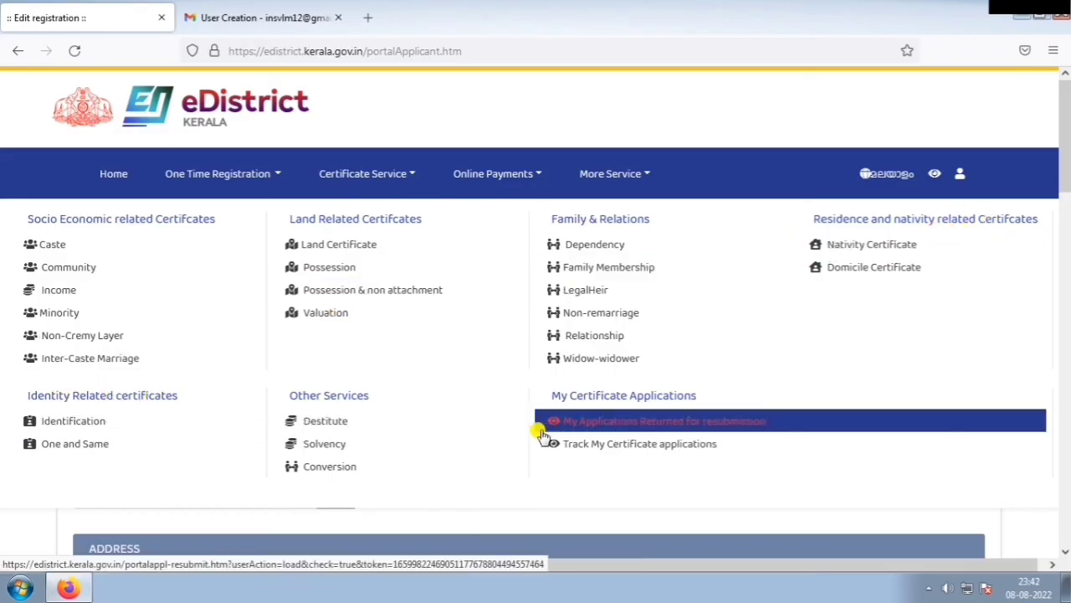
click(75, 293)
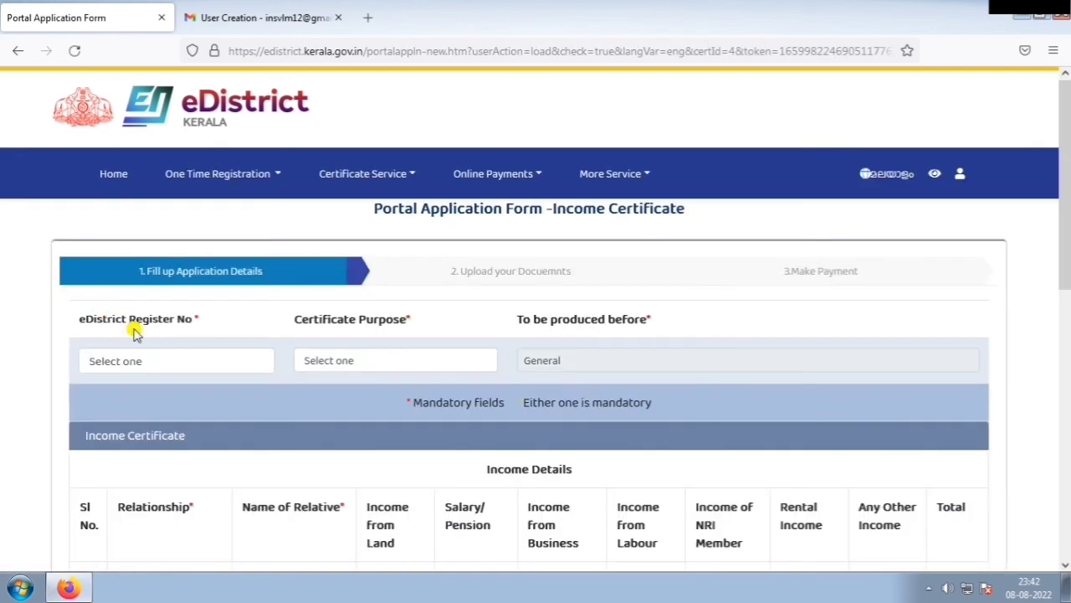
Choose the applicant's eDistrict register number and set Certificate Purpose to State Purpose.
click(230, 360)
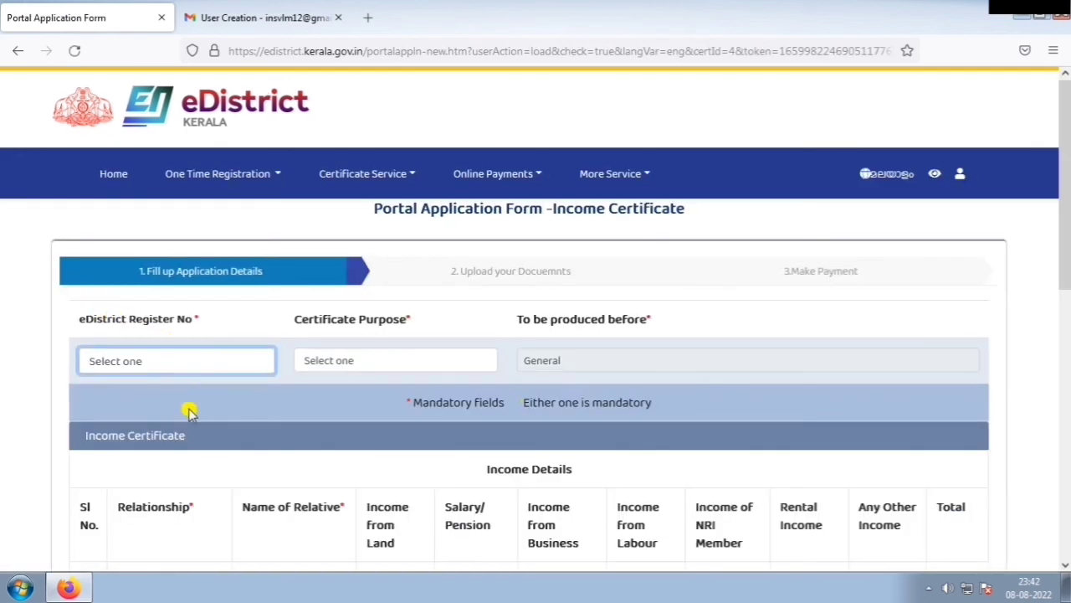
click(168, 425)
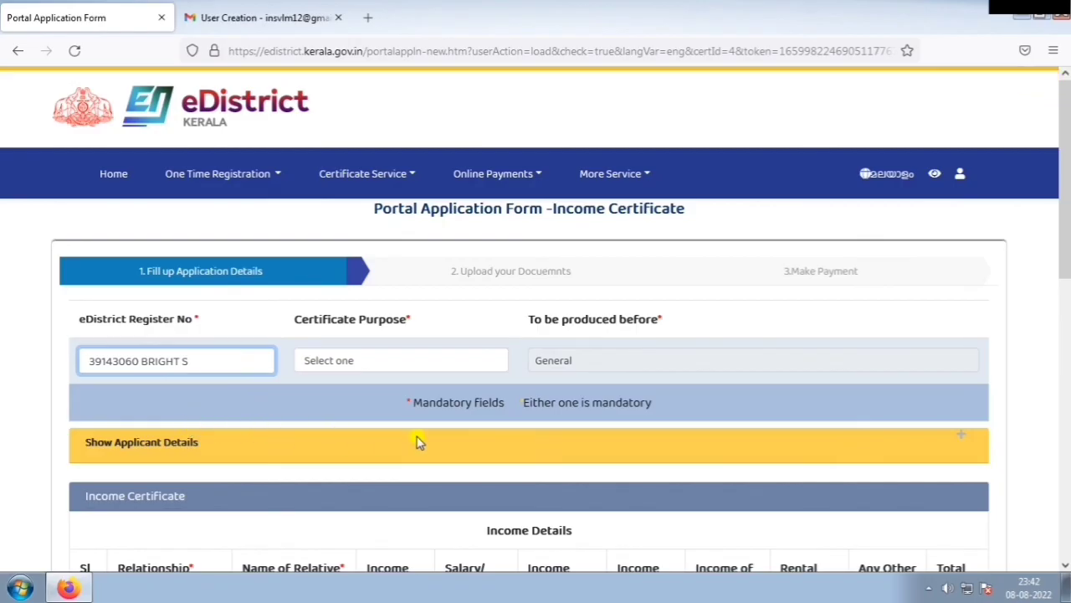
click(481, 363)
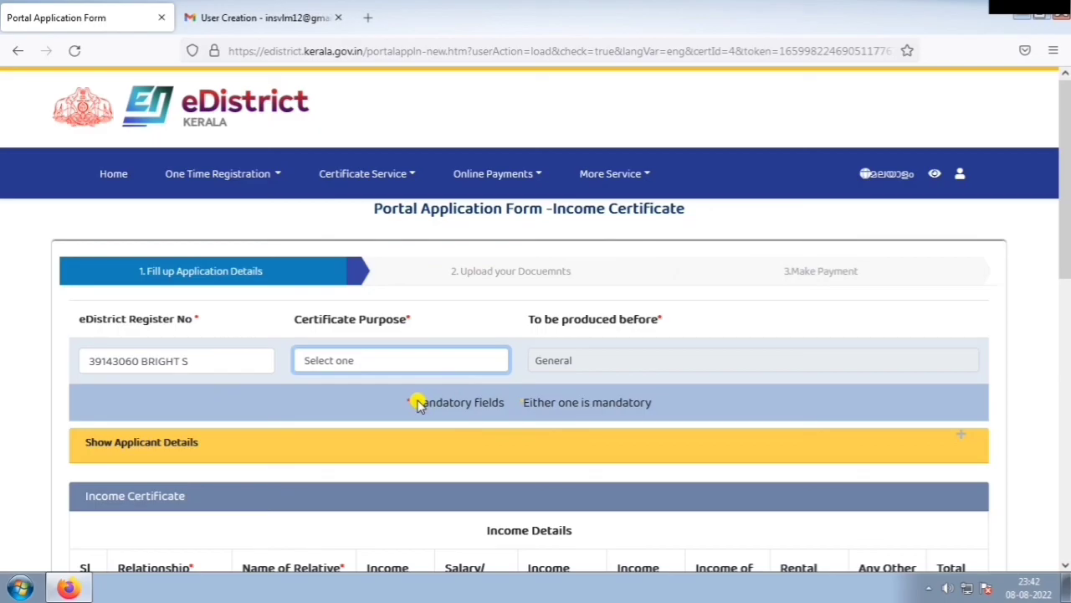
key(Down)
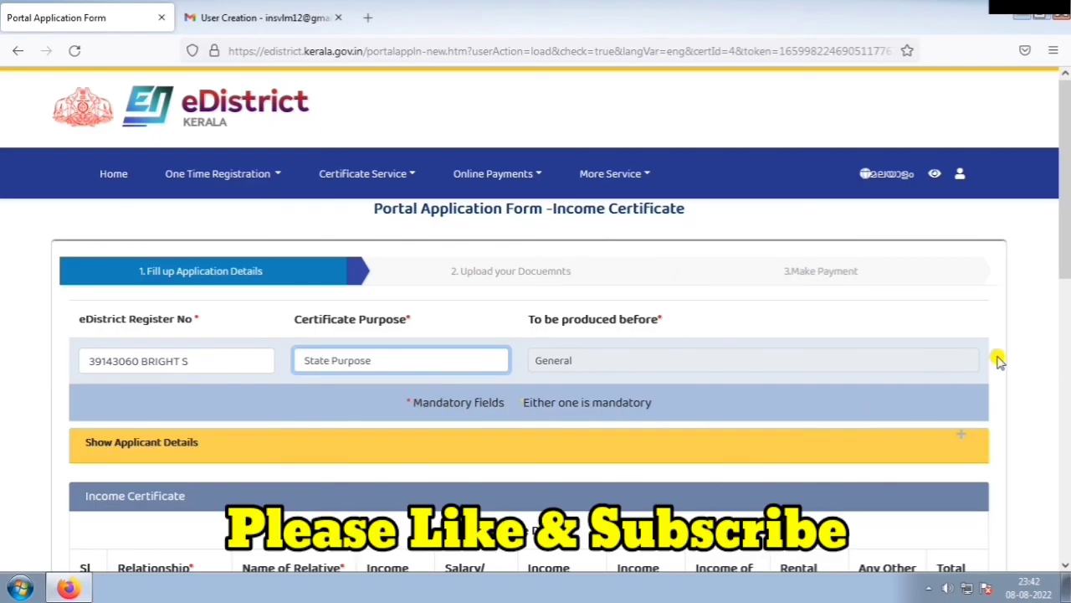
drag(1060, 255, 1067, 546)
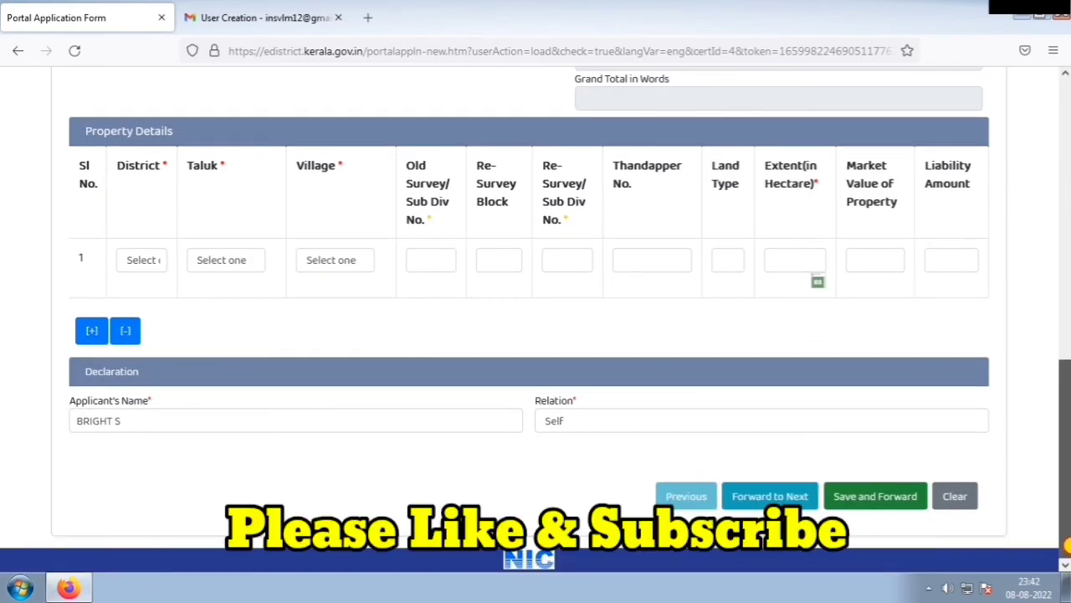
drag(1067, 526, 1060, 421)
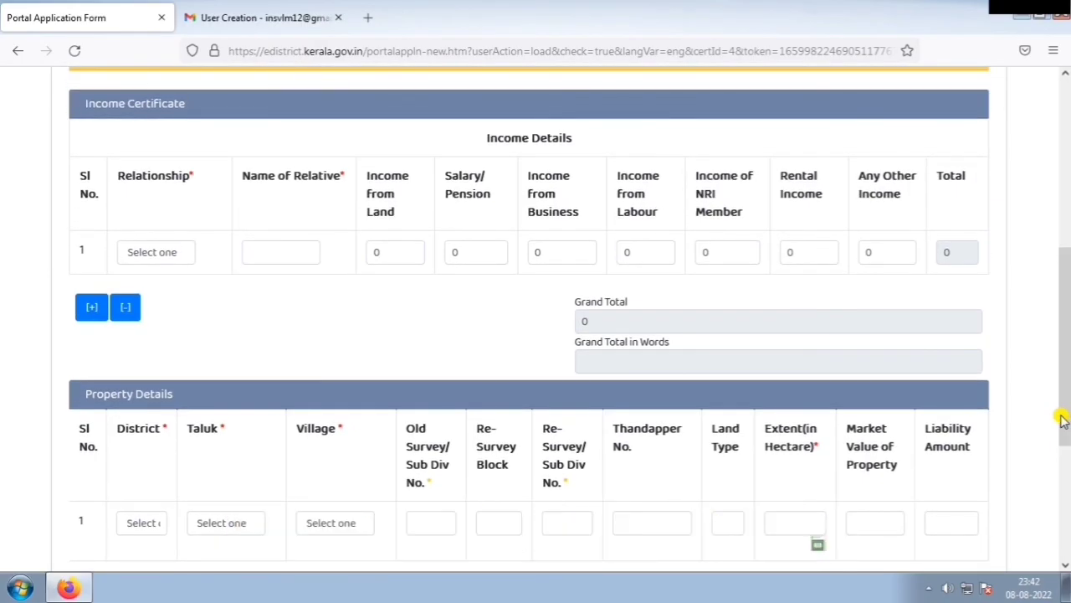